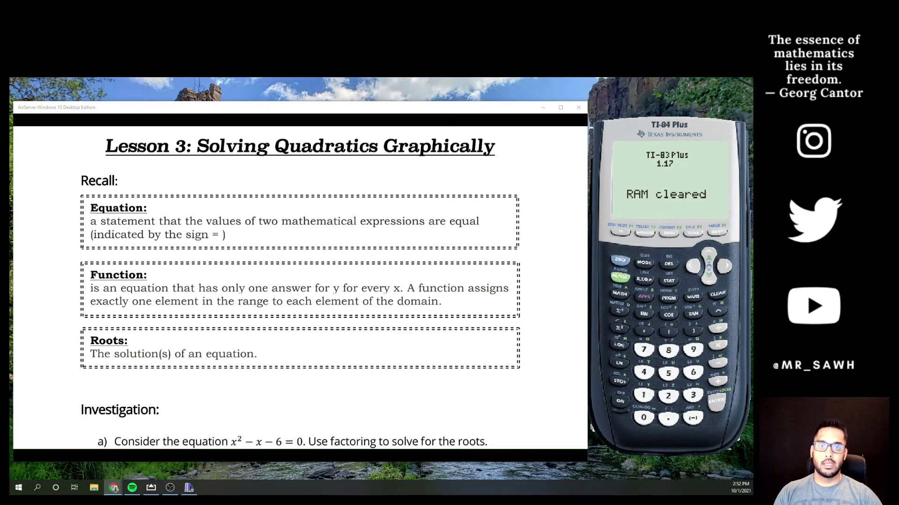
Open Desmos full-screen, graph x^2+2x-6, and zoom out to see the parabola.
left_click(113, 487)
left_click_drag(327, 170, 300, 91)
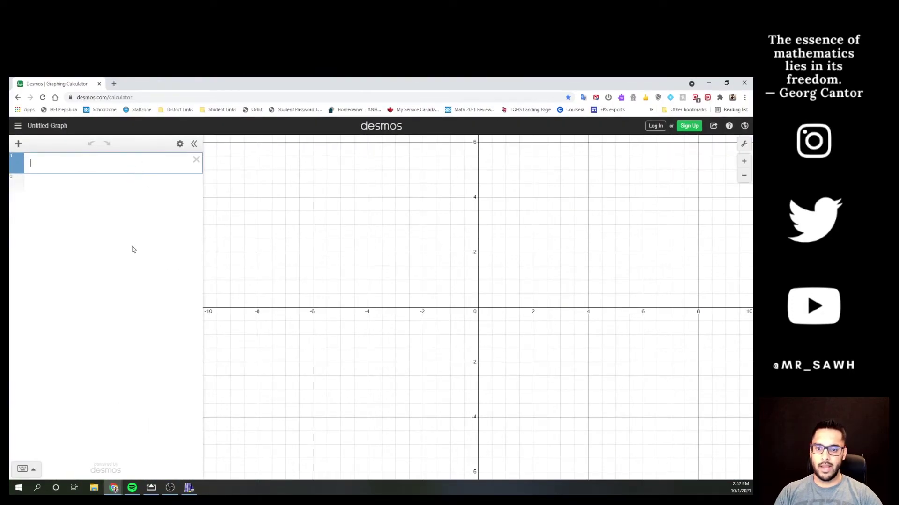
type("x")
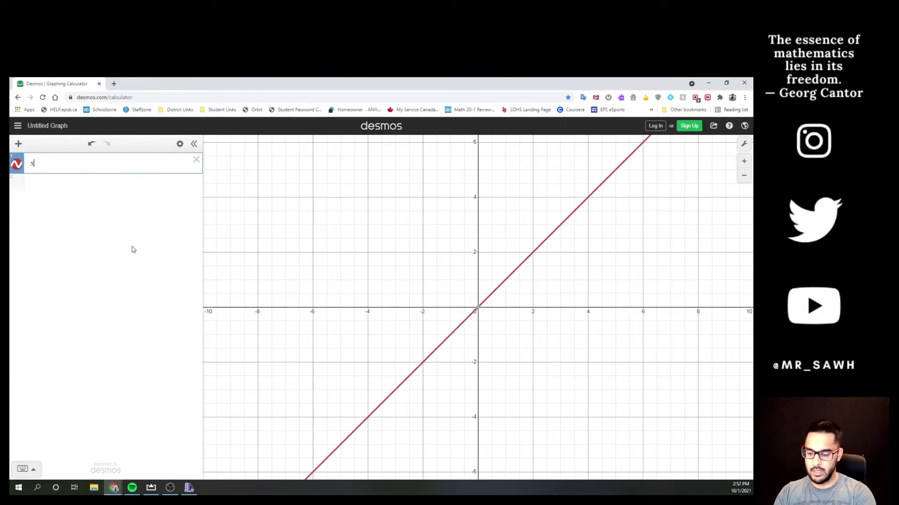
type("^2")
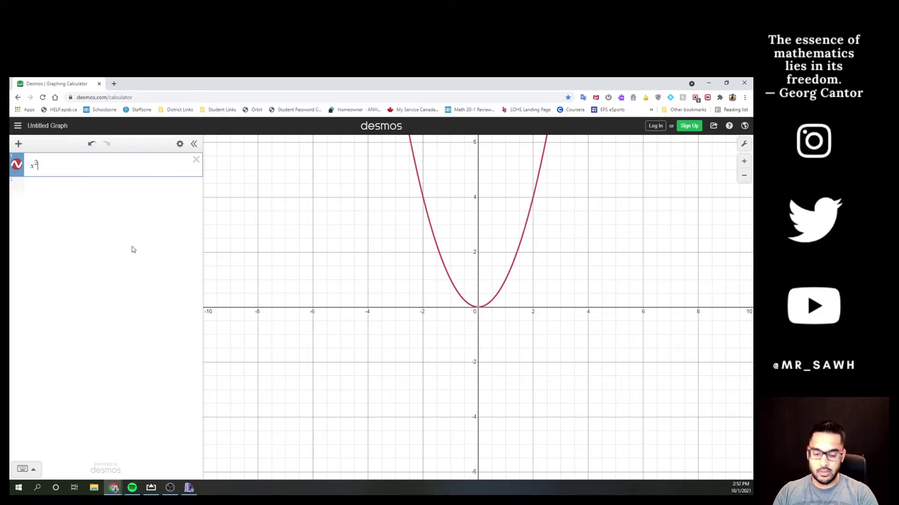
type("+2x")
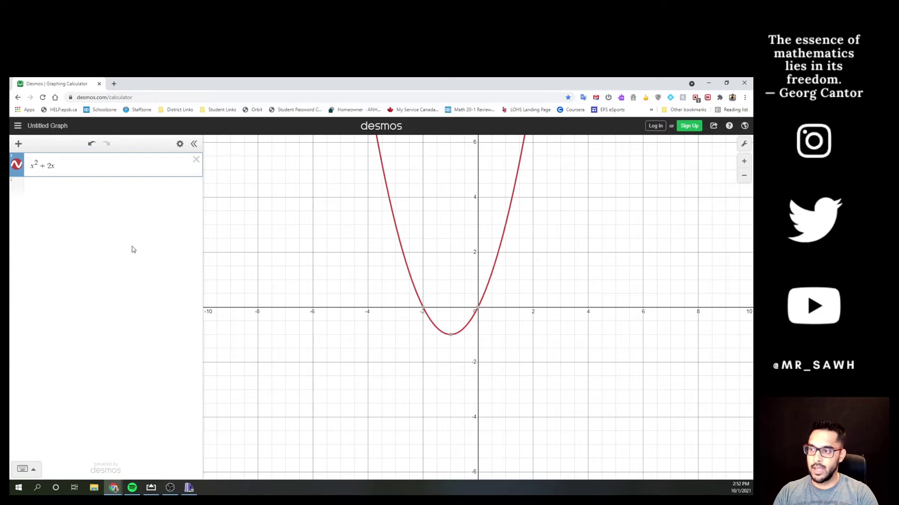
type("-6")
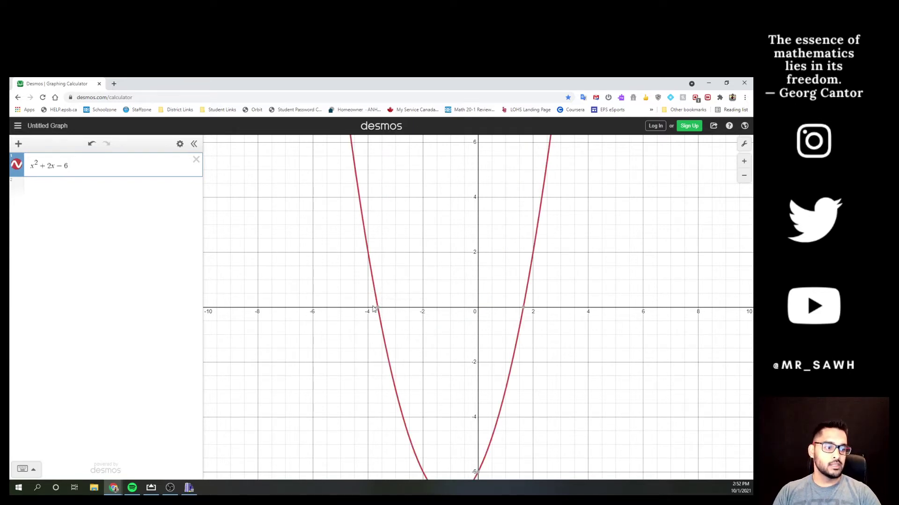
scroll(373, 309, "down", 5)
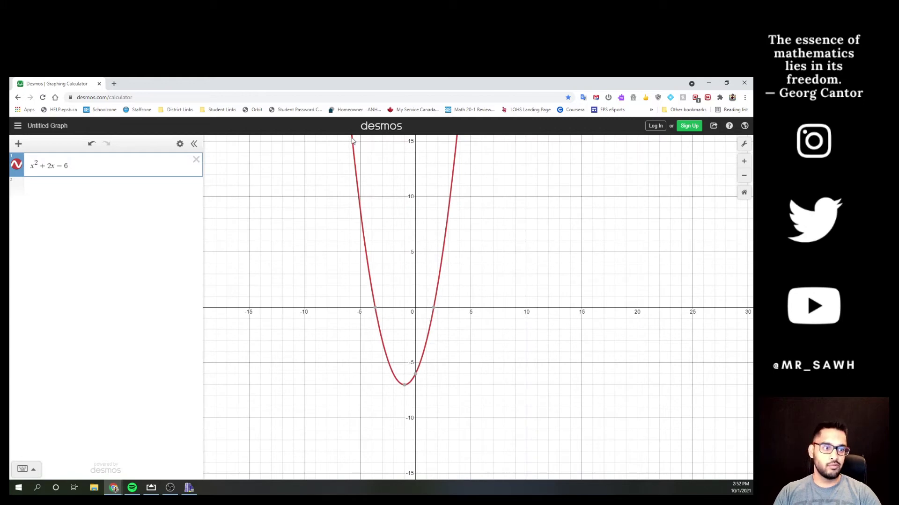
Label the vertex (−1, −7), y-intercept (0, −6) and x-intercepts (−3.646, 0), (1.646, 0).
left_click_drag(352, 141, 389, 360)
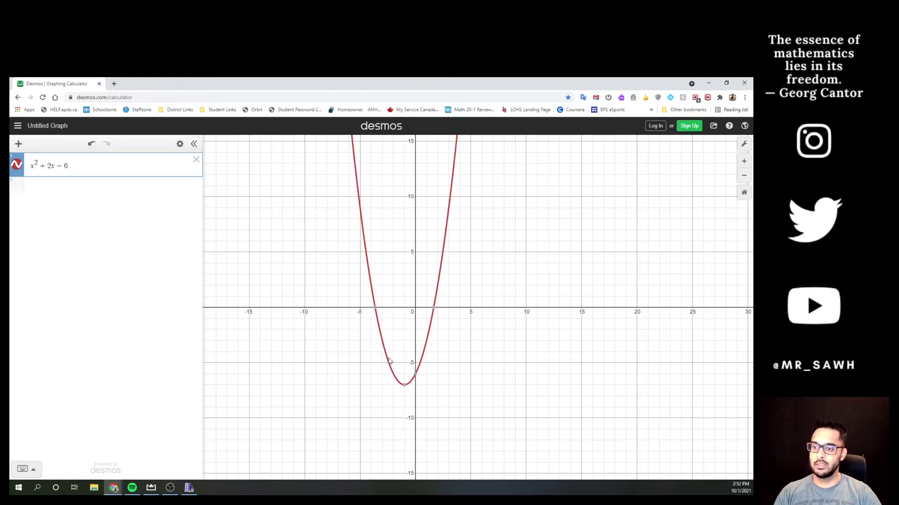
left_click(404, 384)
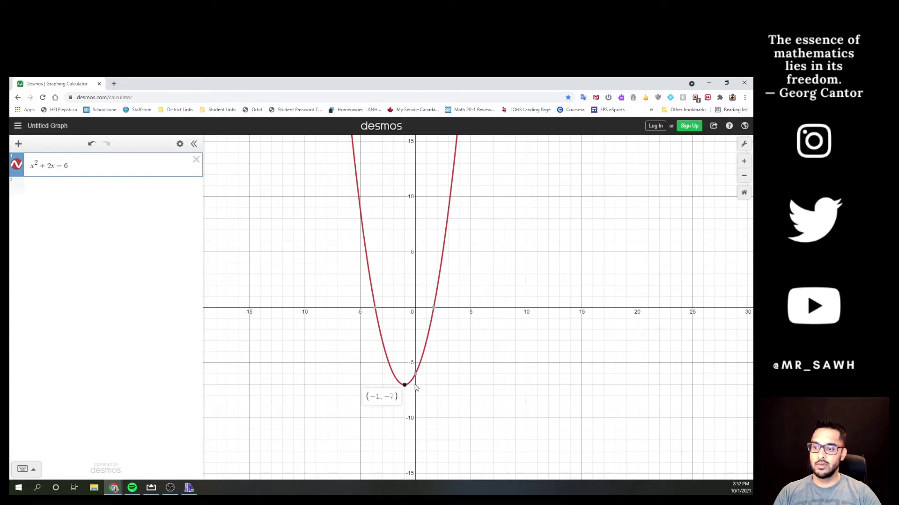
left_click(415, 375)
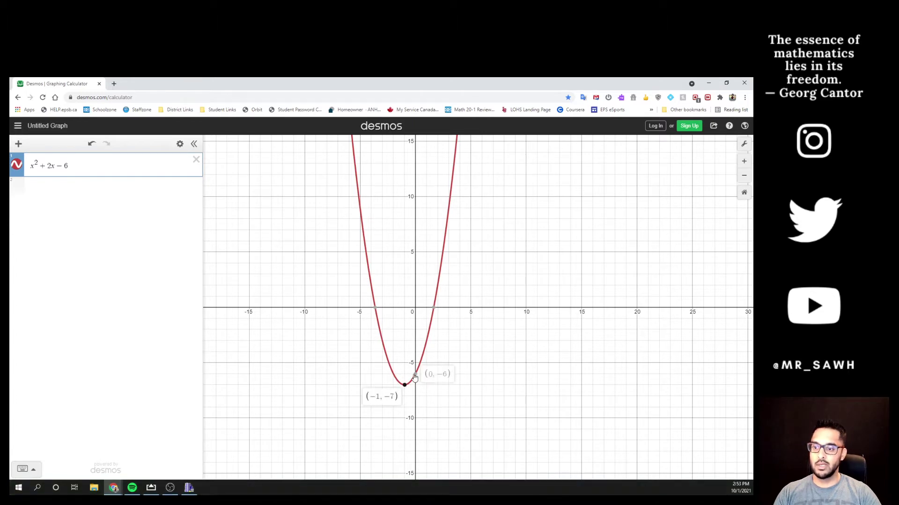
left_click(432, 309)
left_click(376, 310)
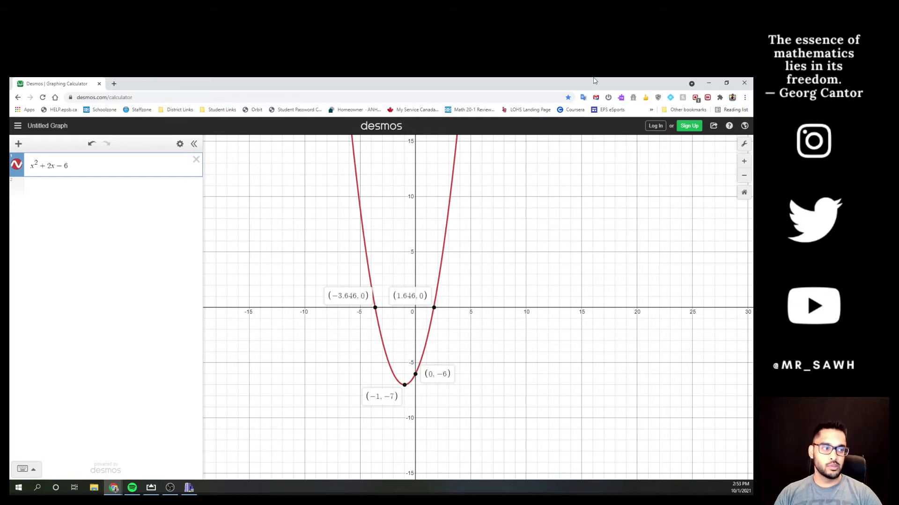
Minimize Desmos back to the lesson slide and clear the TI-84's RAM cleared message.
left_click(708, 83)
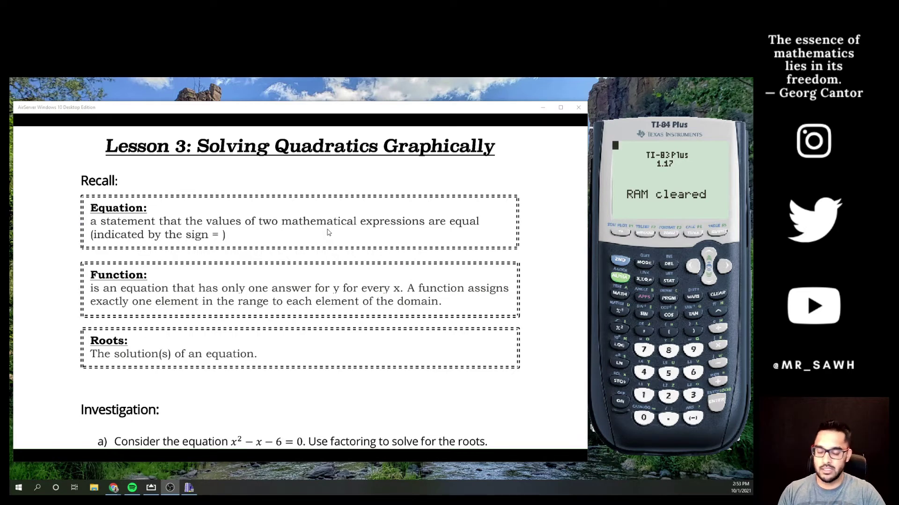
left_click(711, 293)
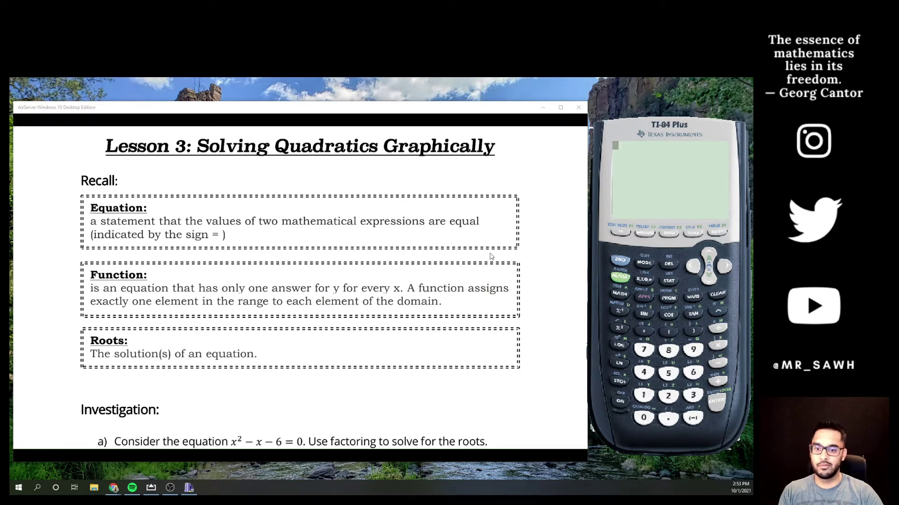
left_click(213, 258)
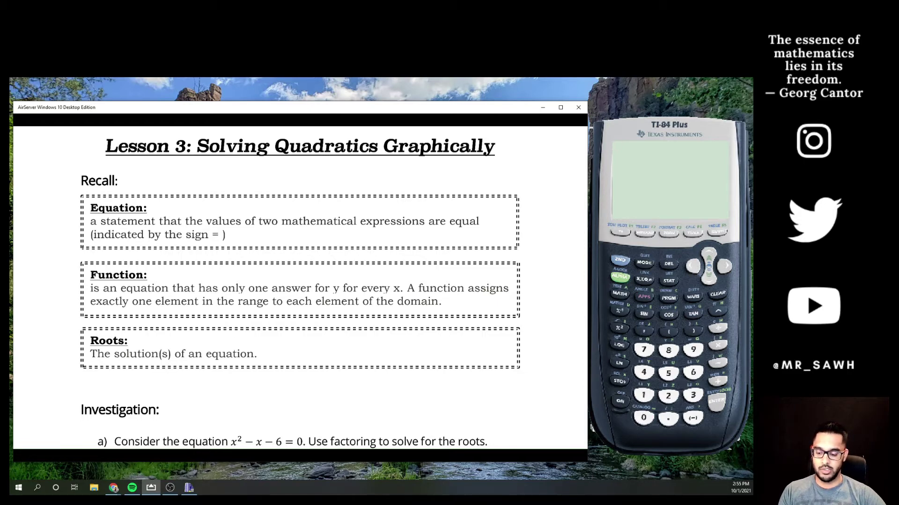
Scroll the notes down to part a) of the Investigation.
scroll(300, 288, "down", 1)
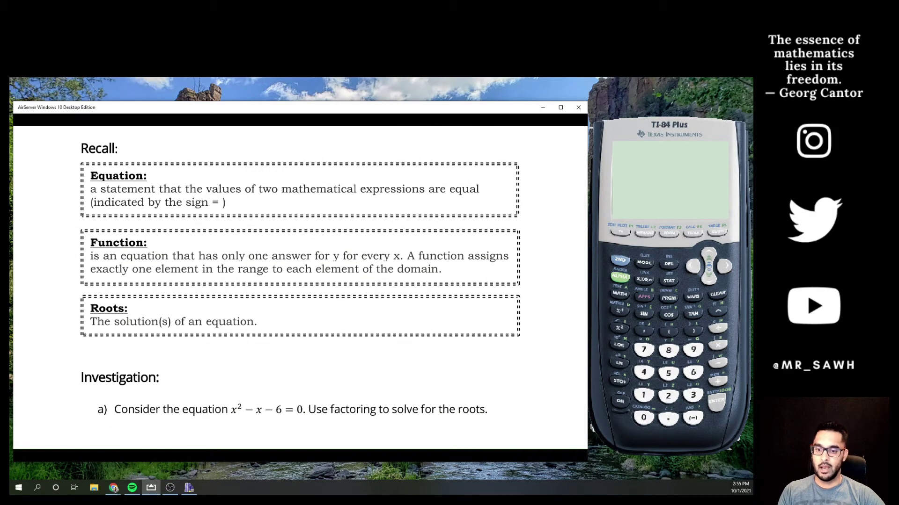
scroll(300, 288, "down", 5)
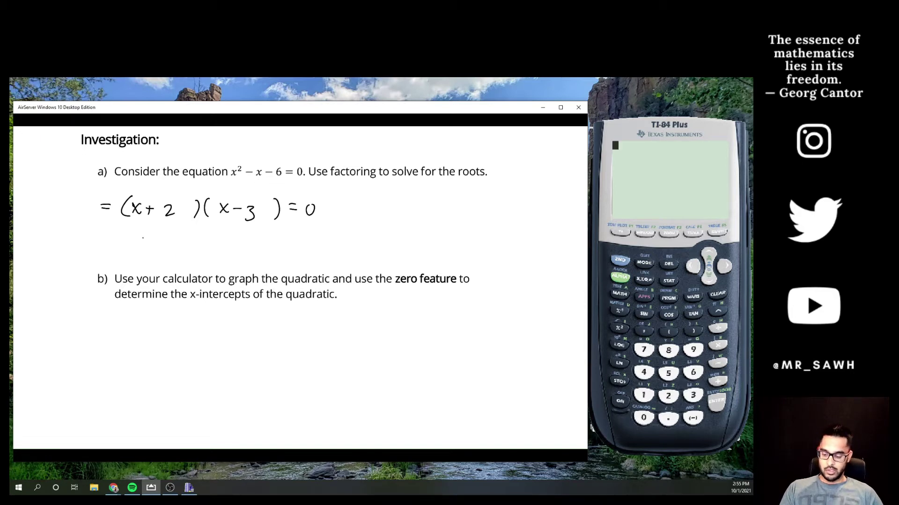
Write x+2=0 under the first factor and mark x = −2.
left_click_drag(143, 238, 150, 249)
mouse_move(150, 238)
left_mouse_down()
mouse_move(142, 250)
mouse_move(175, 251)
left_mouse_up()
left_click_drag(176, 245, 183, 249)
left_click_drag(192, 241, 191, 242)
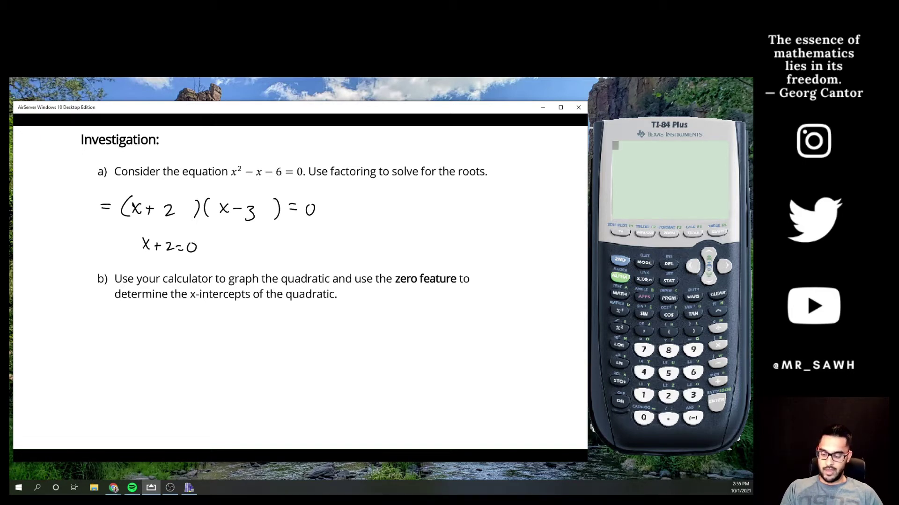
mouse_move(140, 267)
left_mouse_down()
mouse_move(148, 275)
mouse_move(176, 270)
left_mouse_up()
left_click_drag(180, 266, 190, 273)
mouse_move(135, 265)
left_mouse_down()
mouse_move(193, 280)
mouse_move(136, 263)
left_mouse_up()
Write x−3=0 under the second factor and box x = 3.
left_click_drag(246, 238, 254, 249)
mouse_move(253, 238)
left_mouse_down()
mouse_move(246, 249)
mouse_move(272, 249)
left_mouse_up()
left_click_drag(282, 241, 289, 245)
left_click_drag(298, 241, 297, 240)
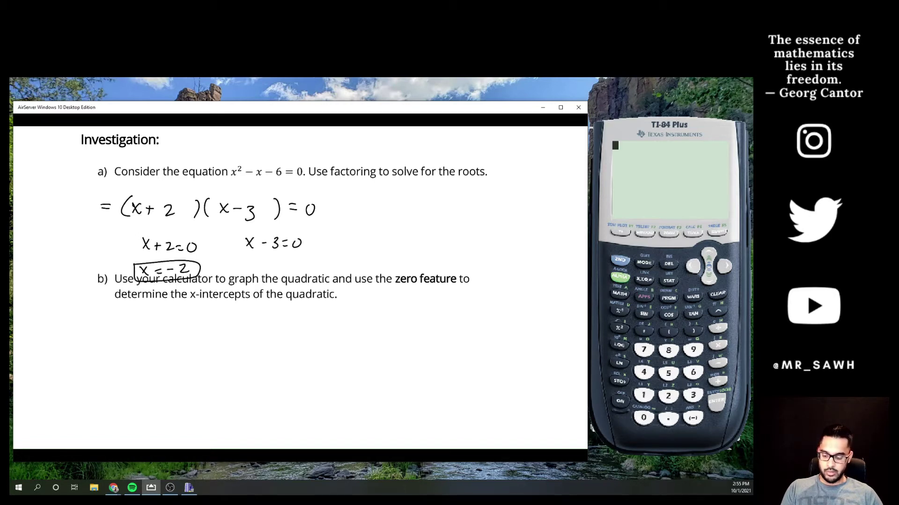
left_click_drag(246, 261, 255, 271)
left_click_drag(255, 261, 246, 271)
left_click_drag(258, 264, 265, 264)
mouse_move(258, 269)
left_mouse_down()
mouse_move(280, 277)
mouse_move(247, 255)
left_mouse_up()
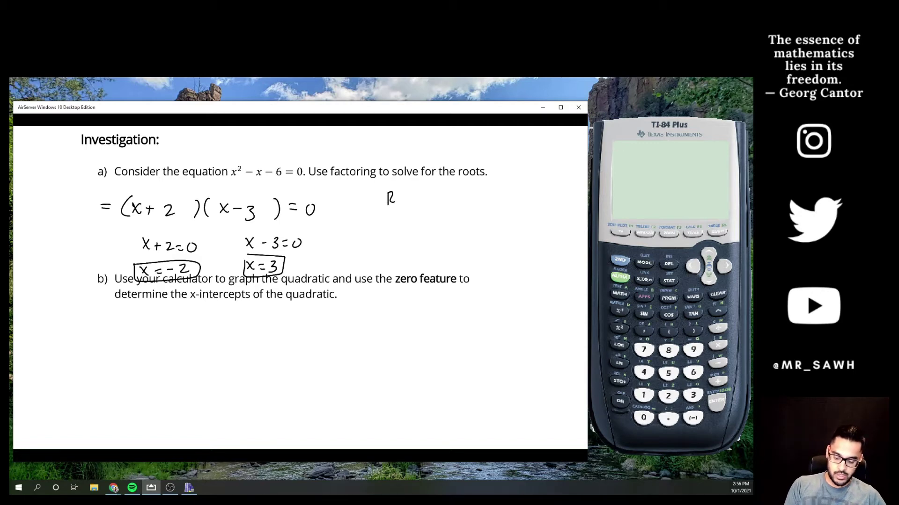
Write 'Roots are x=−2, x=3' to the right of the factoring.
left_click_drag(402, 198, 400, 199)
left_click_drag(407, 198, 412, 203)
left_click_drag(408, 194, 440, 204)
left_click_drag(443, 205, 478, 205)
mouse_move(478, 195)
left_mouse_down()
mouse_move(472, 204)
mouse_move(493, 200)
left_mouse_up()
mouse_move(499, 195)
left_mouse_down()
mouse_move(506, 205)
mouse_move(478, 228)
left_mouse_up()
mouse_move(478, 217)
left_mouse_down()
mouse_move(471, 228)
mouse_move(488, 220)
left_mouse_up()
left_click_drag(480, 226, 489, 225)
left_click_drag(499, 217, 498, 231)
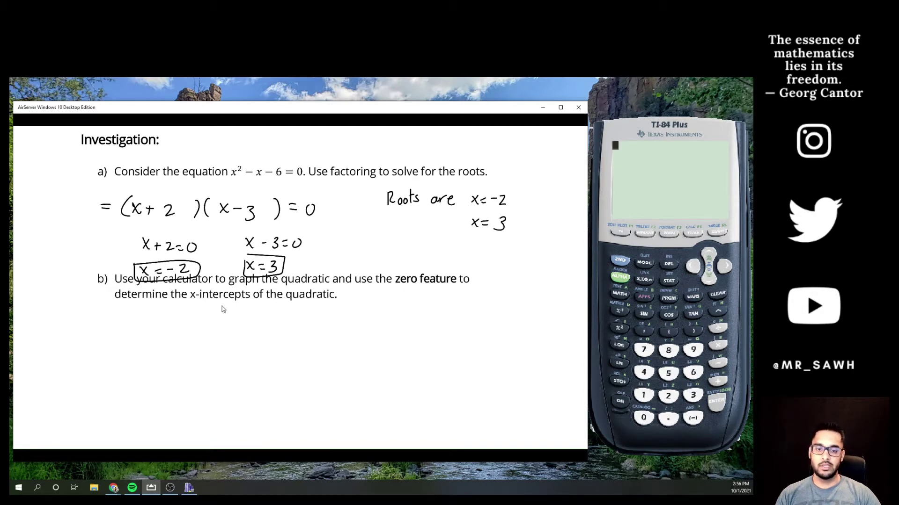
Enter Y1 = X²−X−6 on the TI-84 and graph the parabola.
left_click(672, 333)
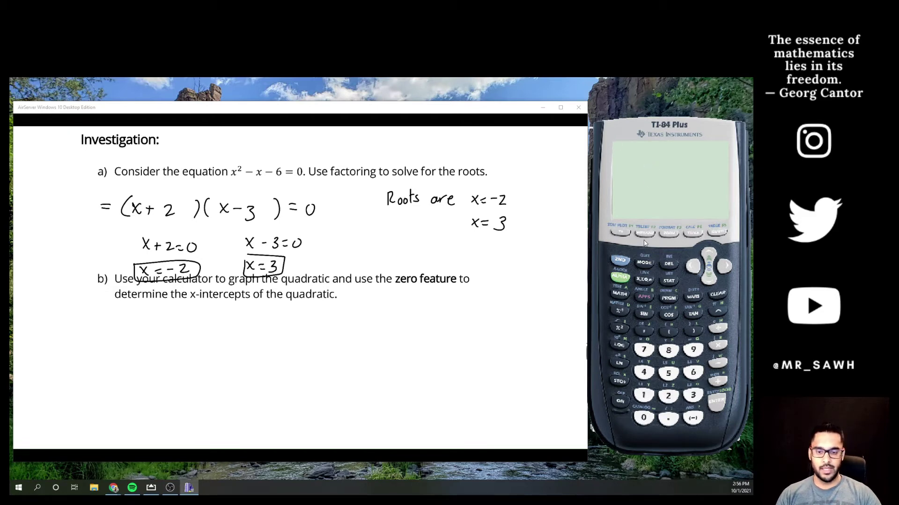
left_click(620, 232)
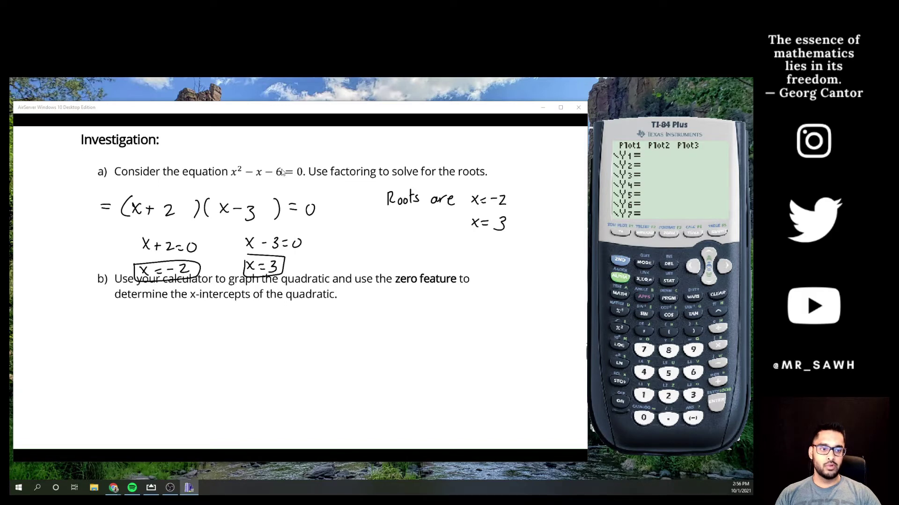
left_click(645, 280)
left_click(619, 327)
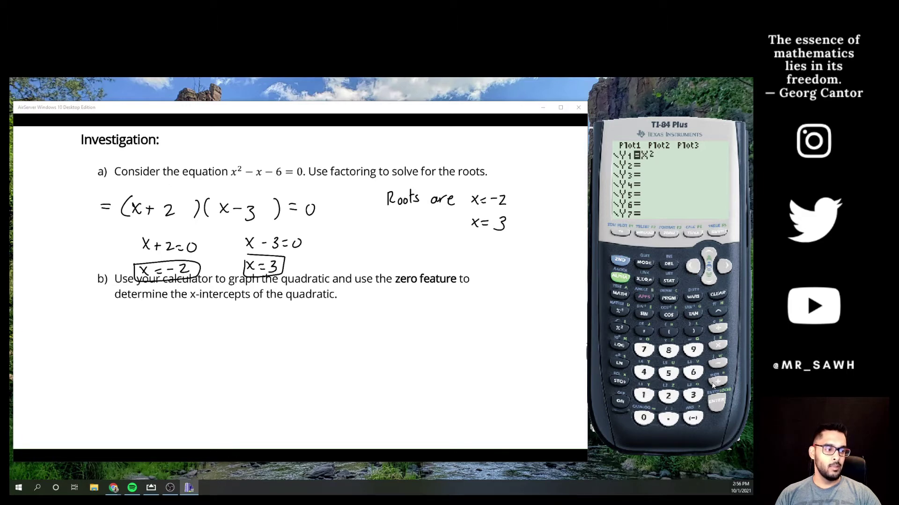
left_click(717, 364)
left_click(644, 281)
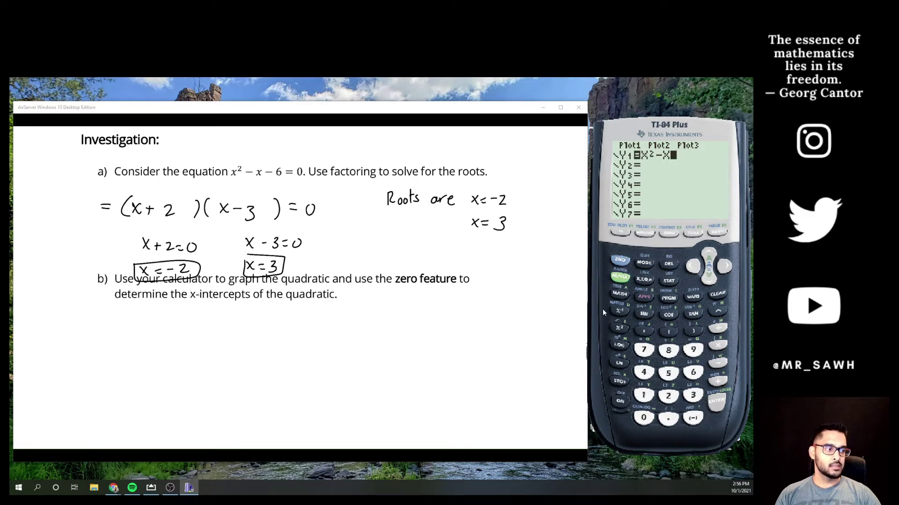
left_click(716, 364)
left_click(693, 373)
left_click(717, 233)
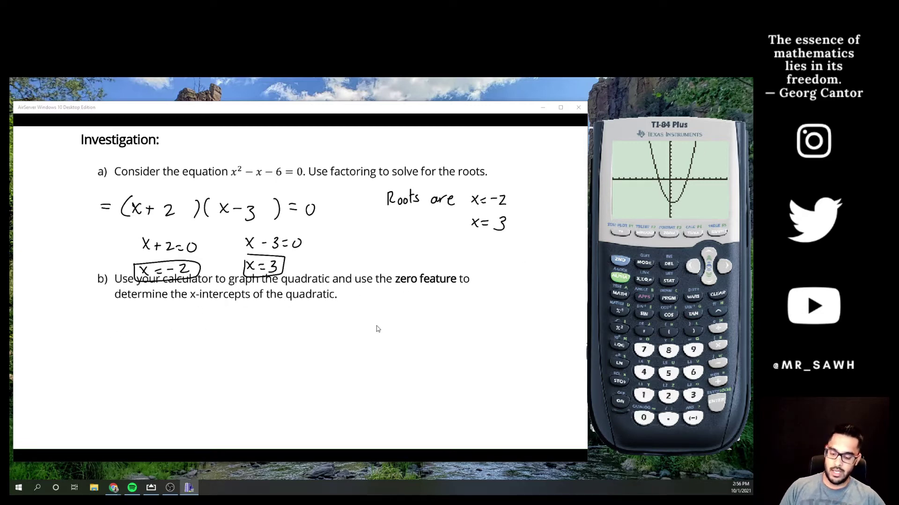
Handwrite the boxed key sequence y= → GRAPH → 2nd → Trace under part b).
scroll(377, 325, "down", 1)
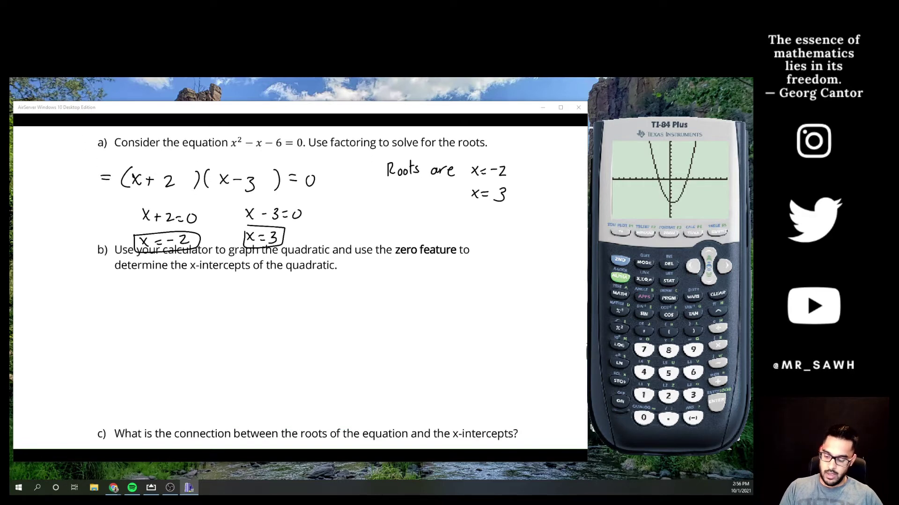
mouse_move(77, 291)
left_mouse_down()
mouse_move(77, 311)
mouse_move(95, 302)
mouse_move(73, 312)
mouse_move(102, 316)
mouse_move(74, 287)
left_mouse_up()
mouse_move(119, 304)
left_mouse_down()
mouse_move(143, 304)
mouse_move(138, 309)
left_mouse_up()
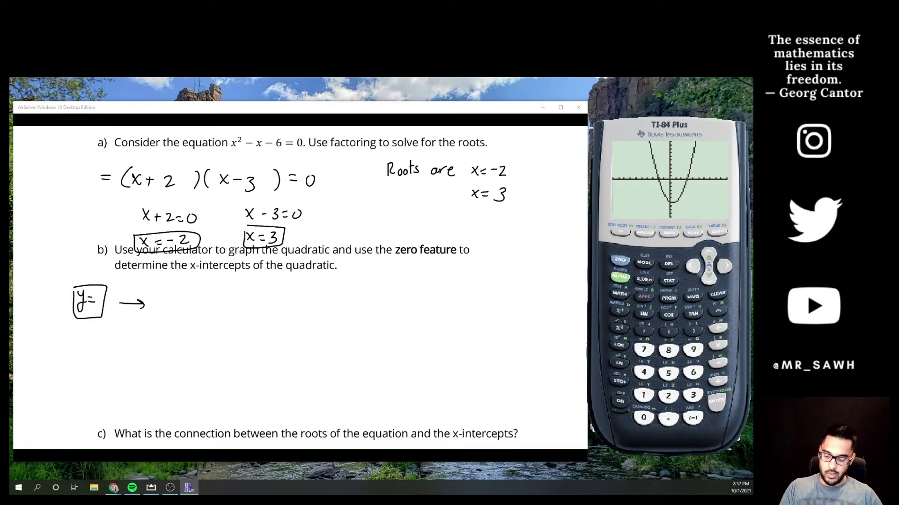
left_click_drag(165, 299, 192, 314)
left_click_drag(192, 308, 199, 307)
left_click_drag(201, 301, 201, 314)
mouse_move(151, 296)
left_mouse_down()
mouse_move(152, 317)
mouse_move(149, 294)
left_mouse_up()
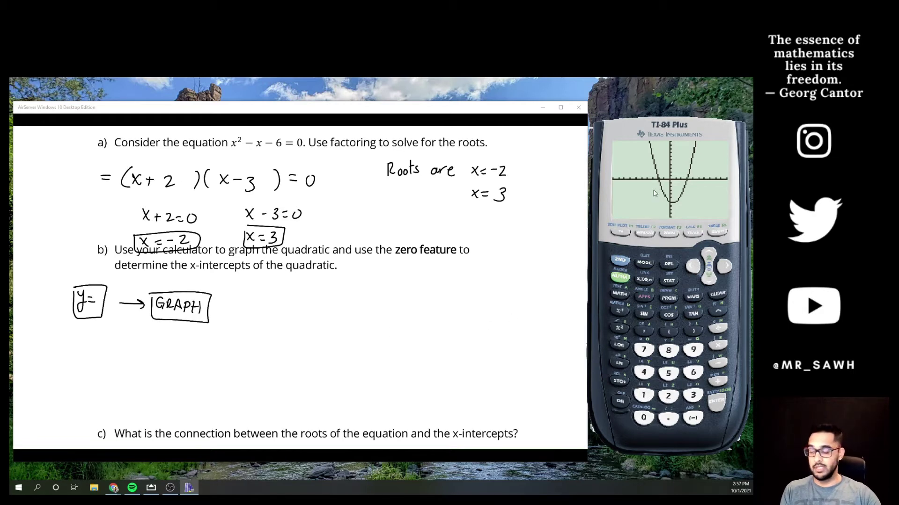
scroll(299, 280, "up", 1)
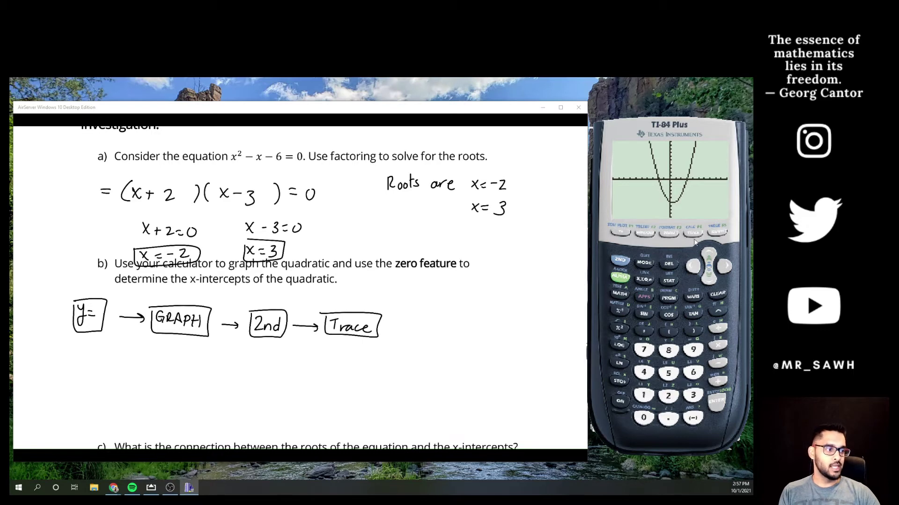
On the TI-84, open the CALCULATE menu with 2nd, TRACE and choose 2:zero.
left_click(619, 261)
left_click(694, 235)
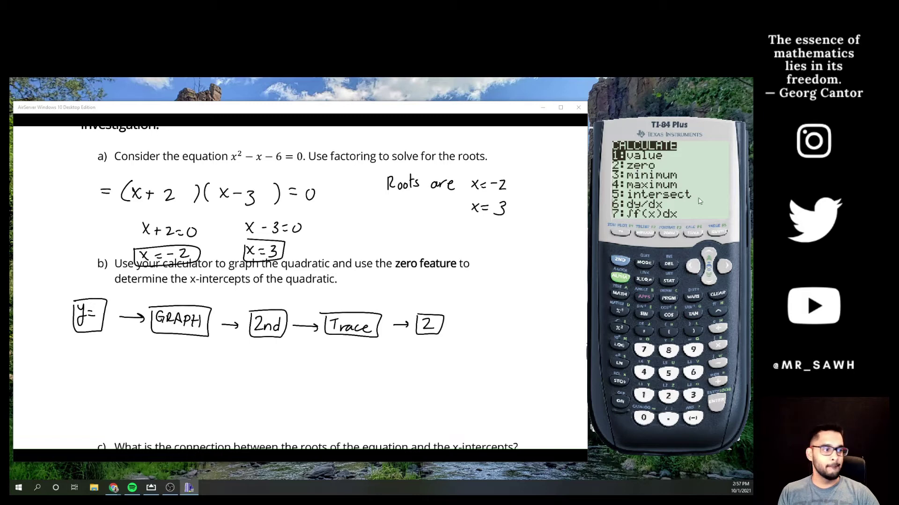
left_click(710, 281)
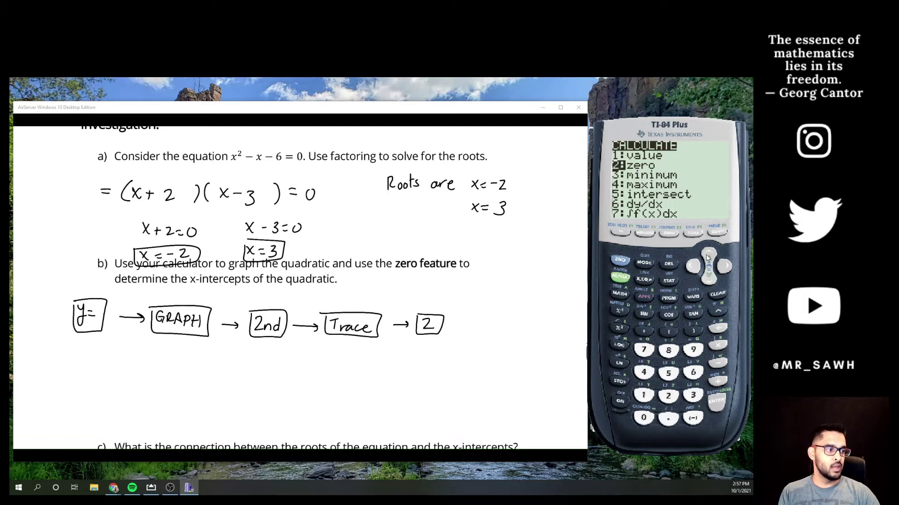
left_click(709, 280)
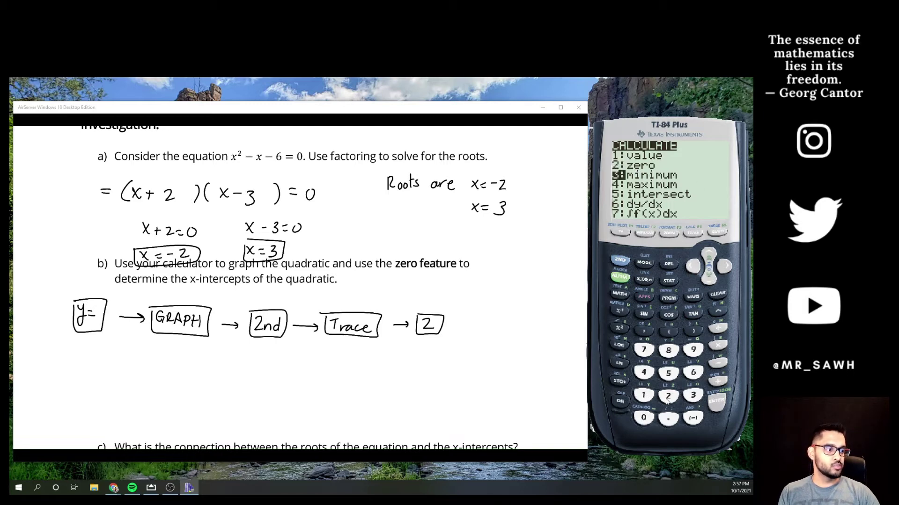
left_click(668, 397)
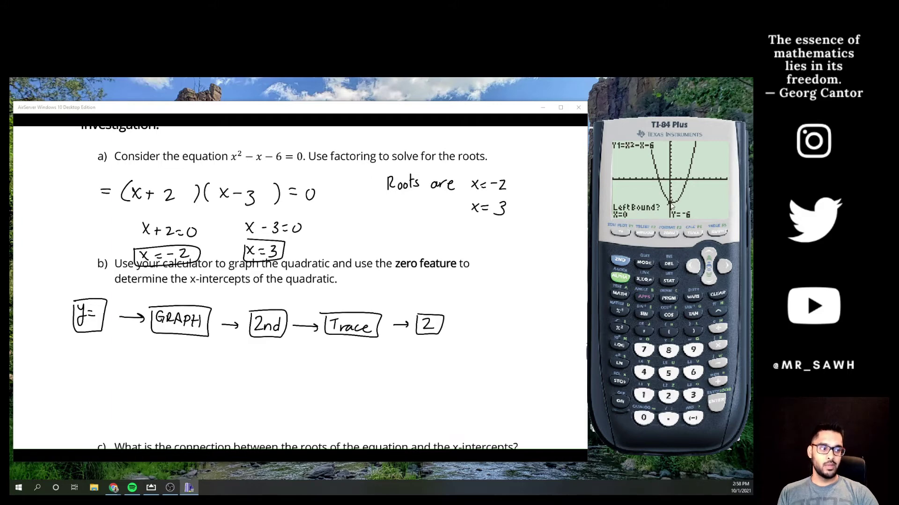
Set the left bound near x = −3.19, just left of the first zero.
left_click(723, 268)
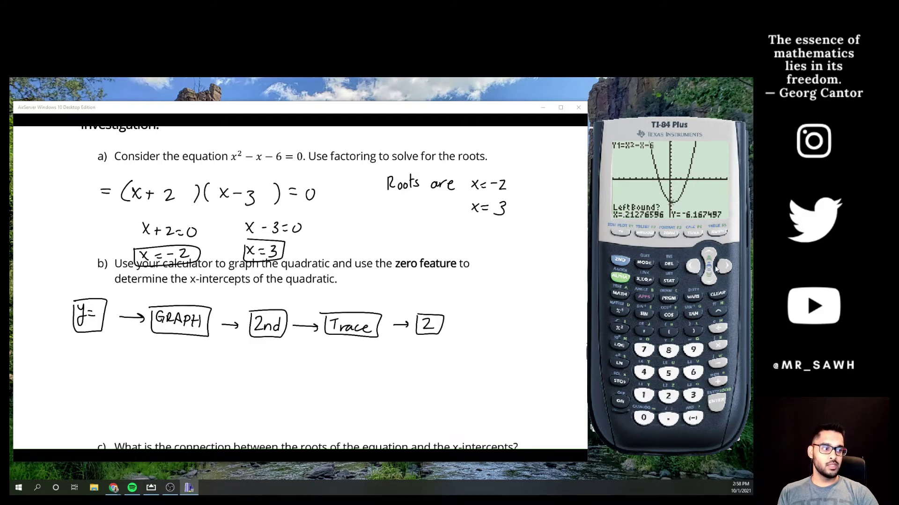
left_click(692, 267)
left_click(724, 267)
left_click(691, 268)
left_click(691, 268)
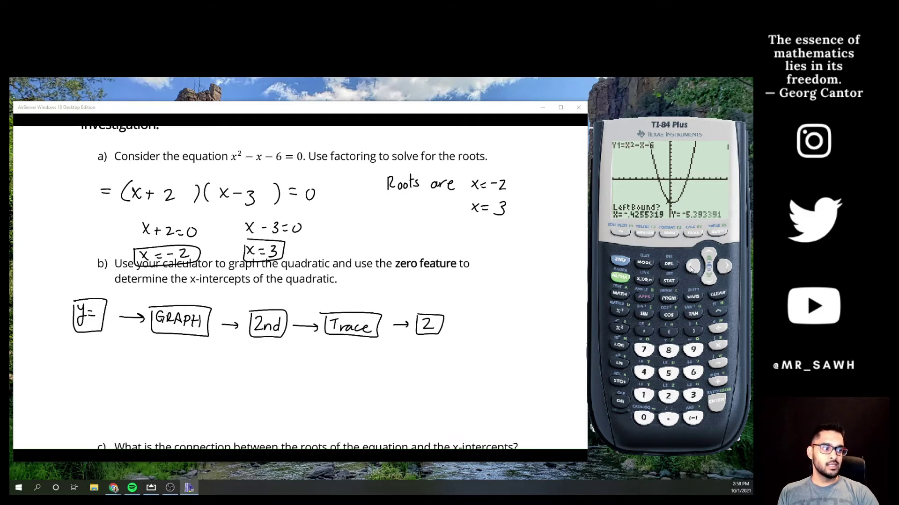
left_click(691, 268)
left_click(690, 268)
left_click(691, 268)
left_click(691, 268)
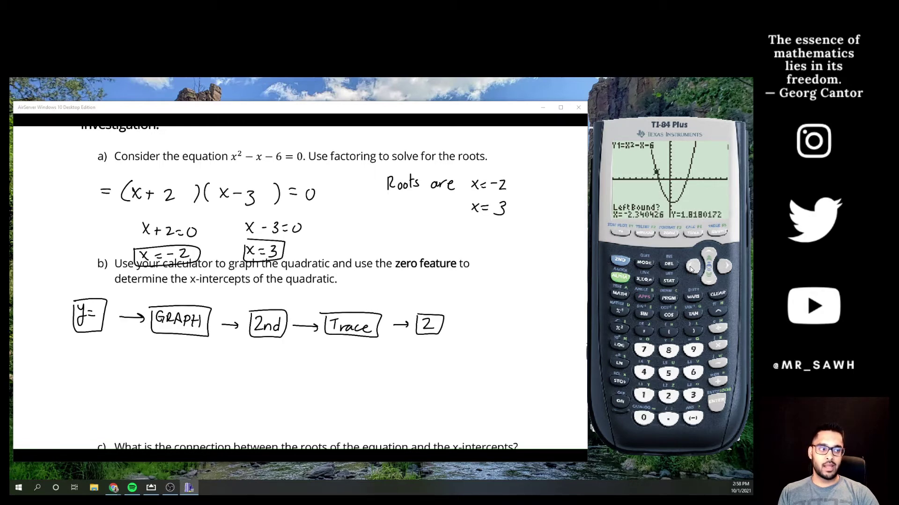
left_click(690, 268)
left_click(691, 268)
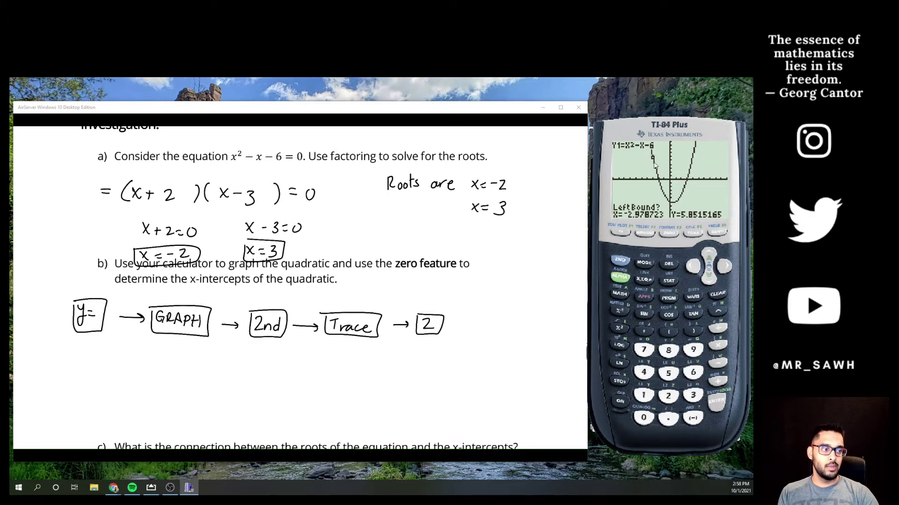
key("Left")
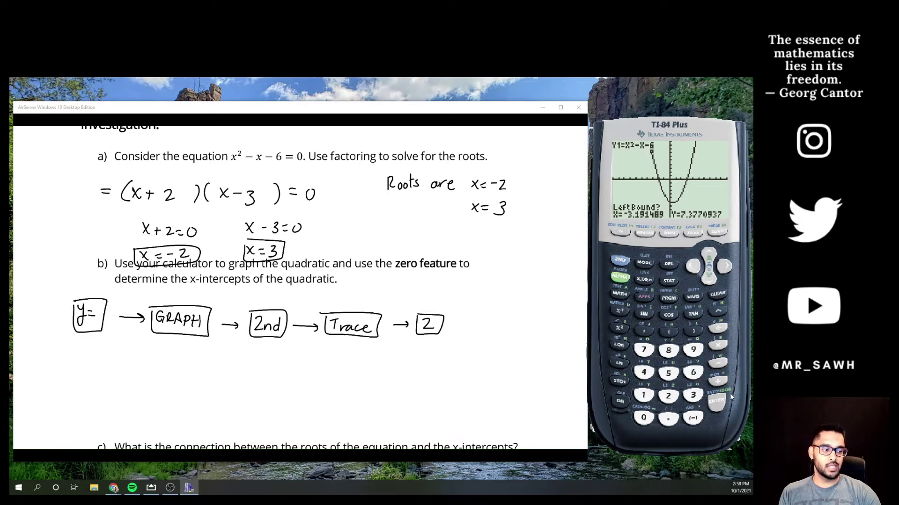
left_click(721, 402)
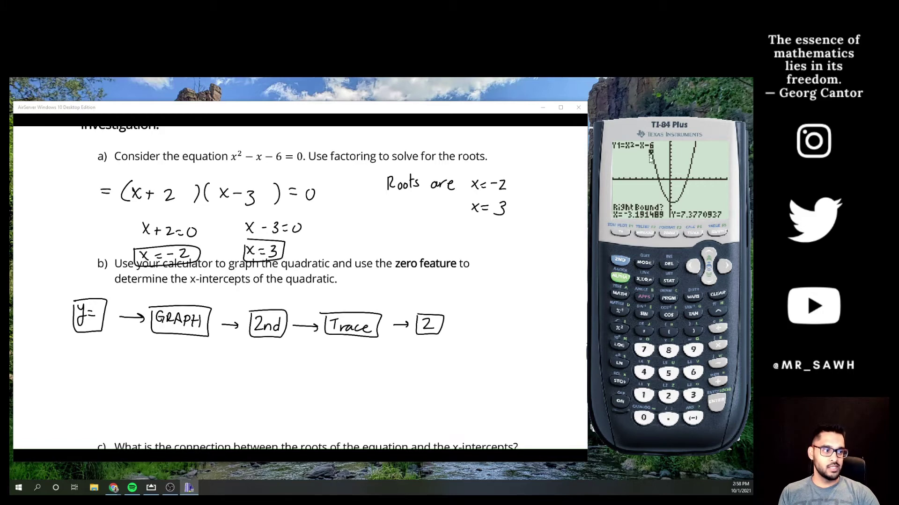
Set the right bound near x = −0.43 and compute the zero at x = −2.
left_click(724, 269)
left_click(724, 268)
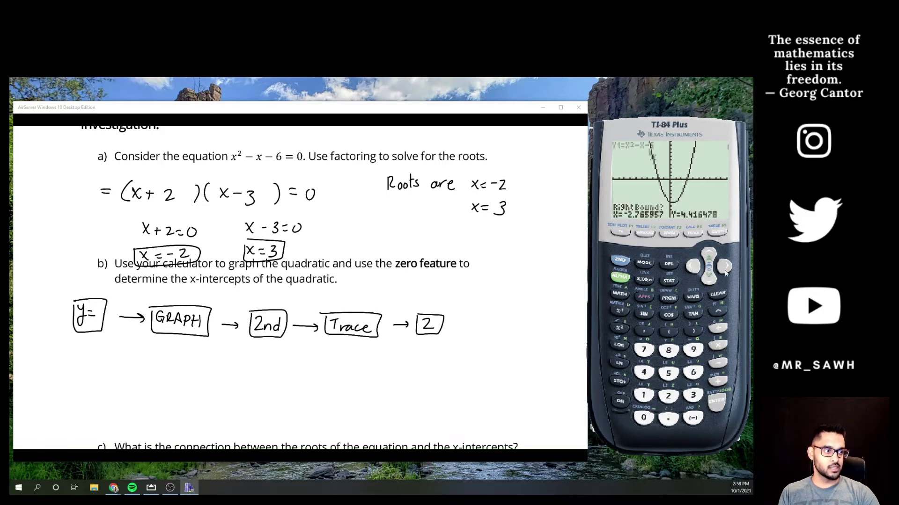
left_click(724, 269)
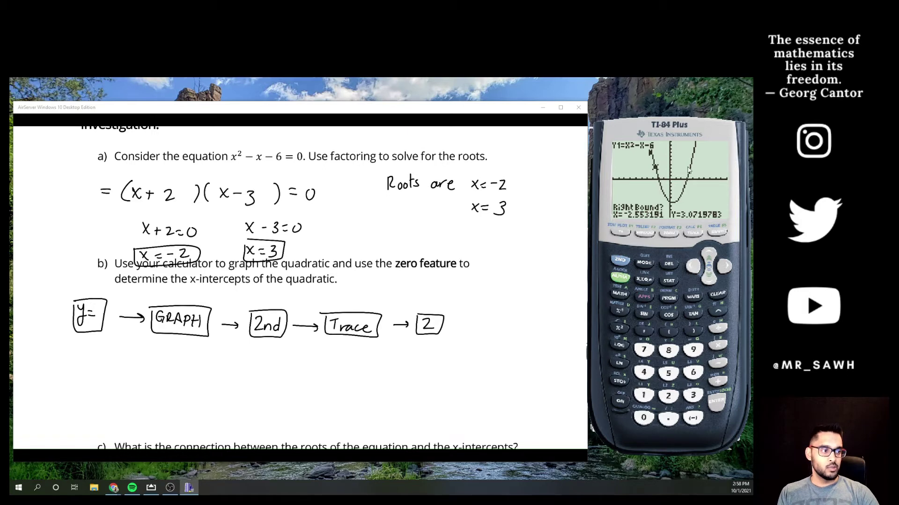
left_click(727, 269)
left_click(727, 269)
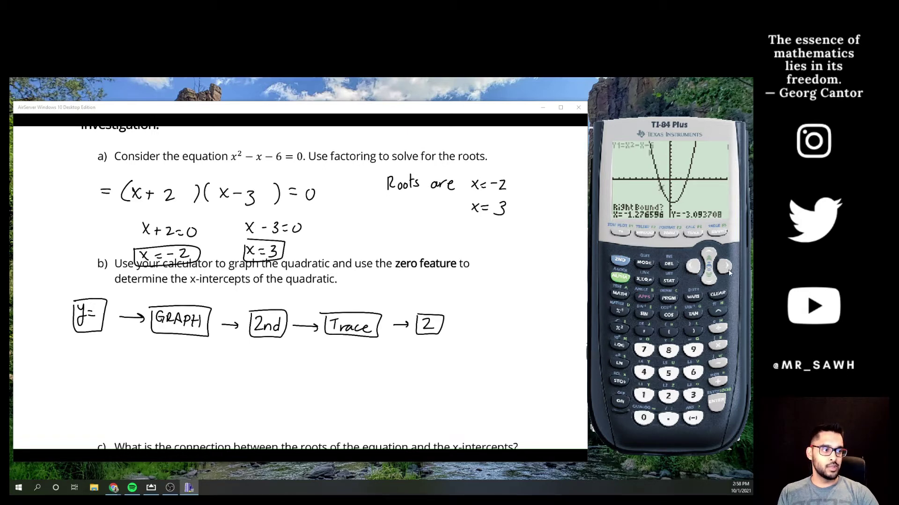
left_click(727, 270)
left_click(726, 269)
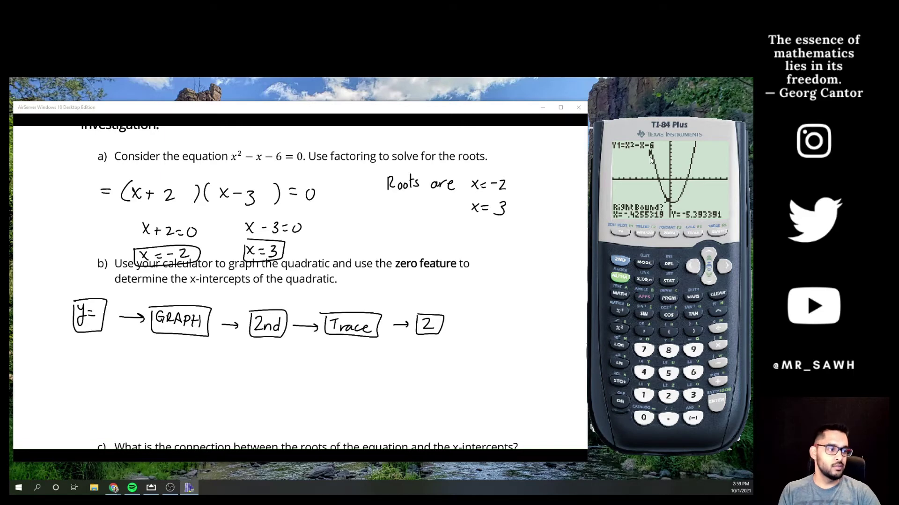
left_click(719, 403)
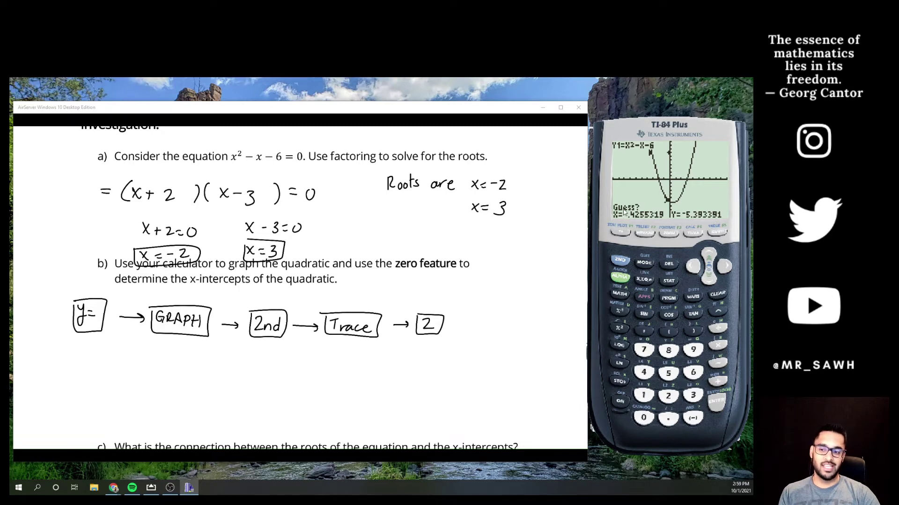
left_click(716, 403)
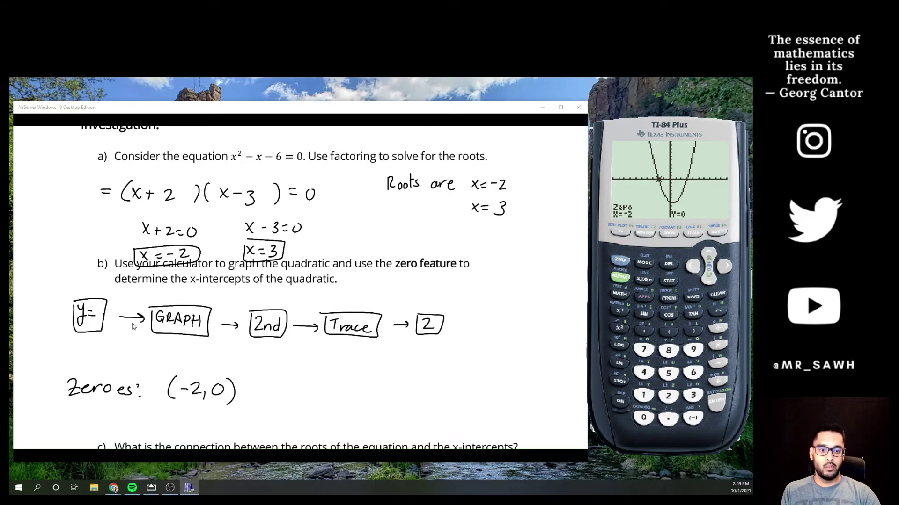
left_click(627, 263)
left_click(694, 233)
Choose zero again and set the left bound at x ≈ 2.34, just left of x = 3.
left_click(664, 402)
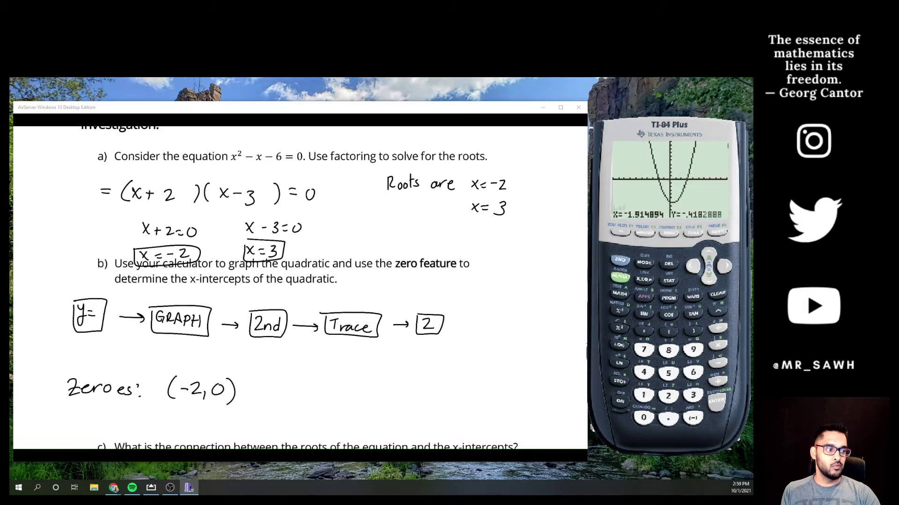
left_click(726, 267)
left_click(726, 266)
left_click(726, 267)
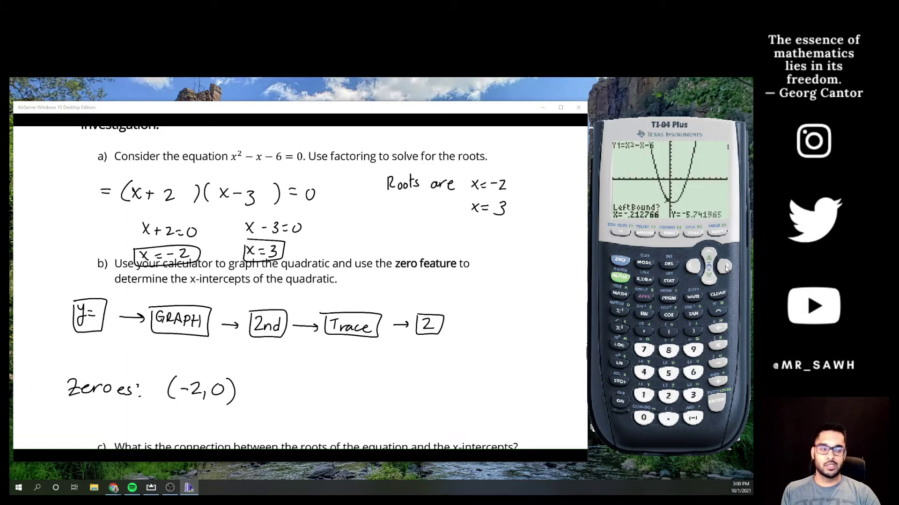
left_click(726, 266)
left_click(725, 268)
left_click(723, 269)
left_click(724, 269)
left_click(724, 268)
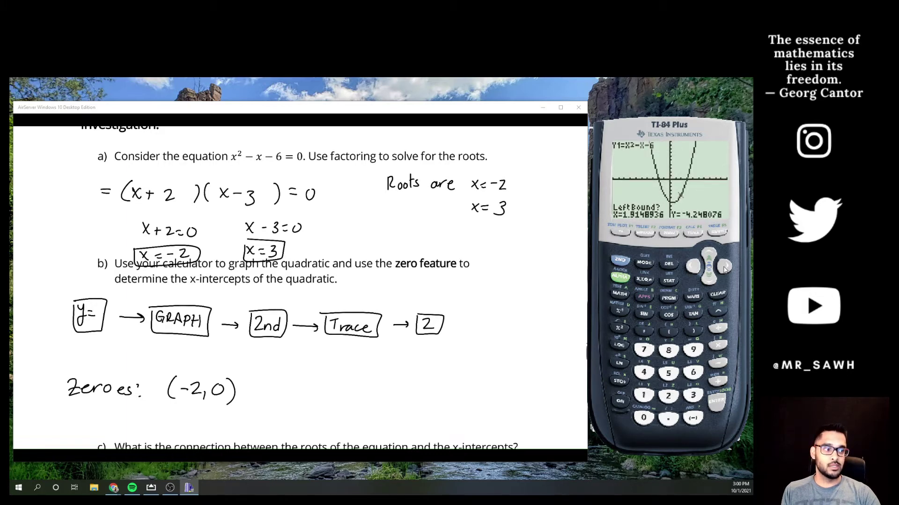
left_click(724, 269)
left_click(724, 268)
left_click(724, 268)
left_click(724, 269)
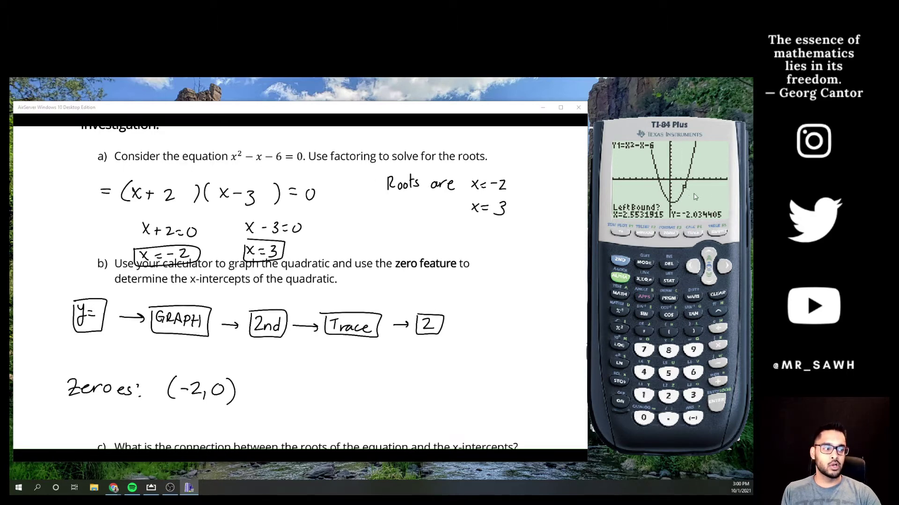
left_click(693, 266)
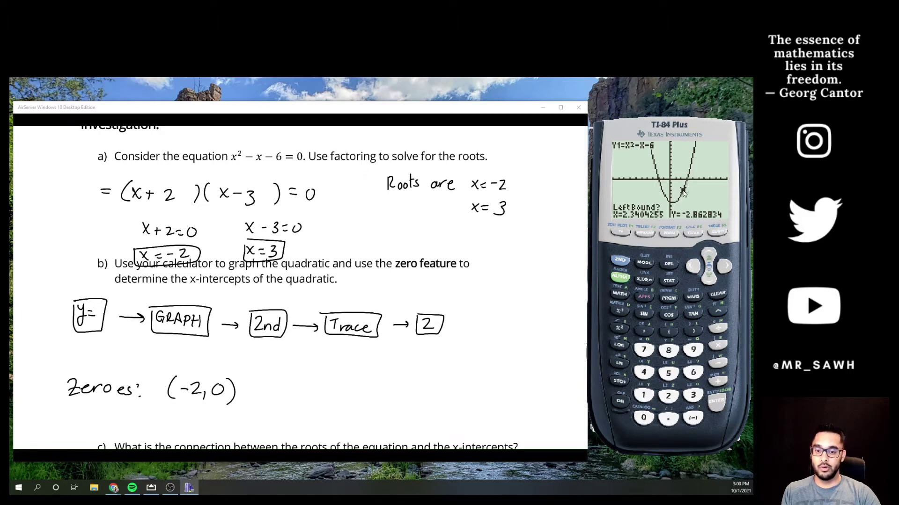
left_click(716, 402)
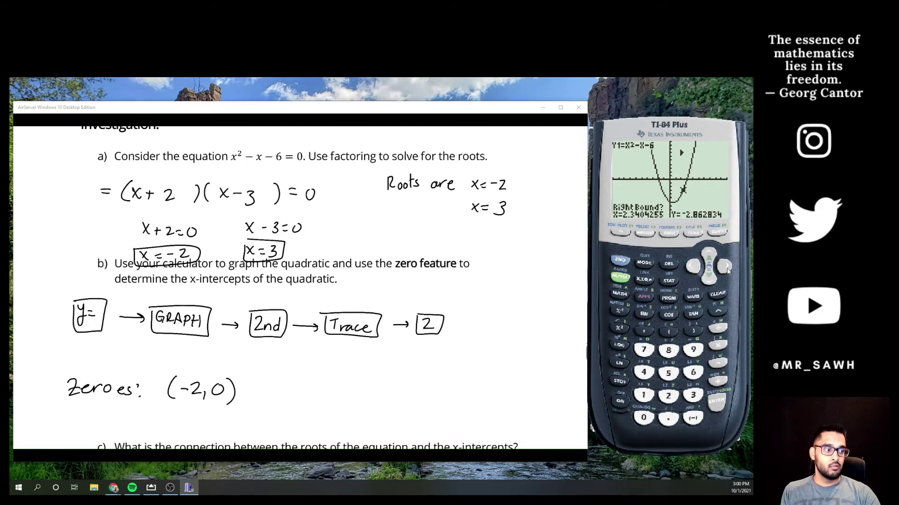
Set the right bound near x = 3.83 and compute the second zero at x = 3.
left_click(726, 266)
left_click(725, 267)
left_click(725, 267)
left_click(725, 266)
left_click(726, 267)
left_click(726, 267)
left_click(726, 267)
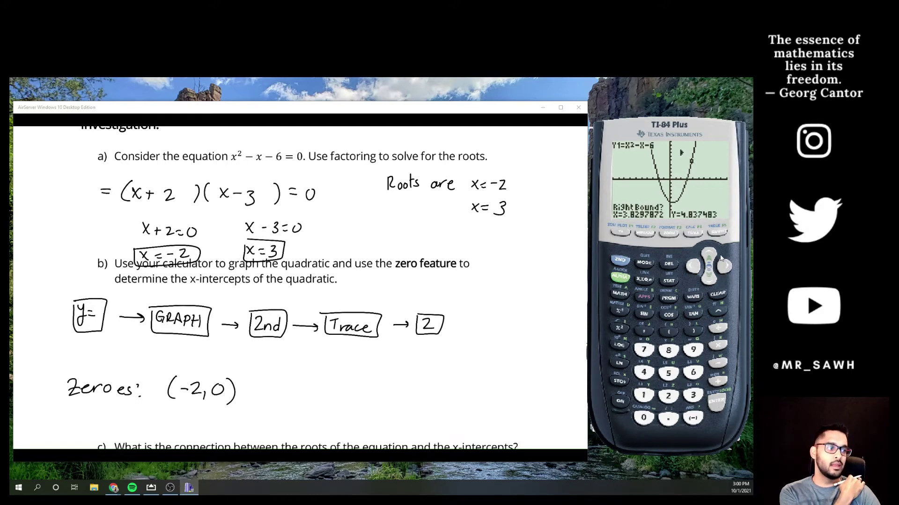
left_click(720, 406)
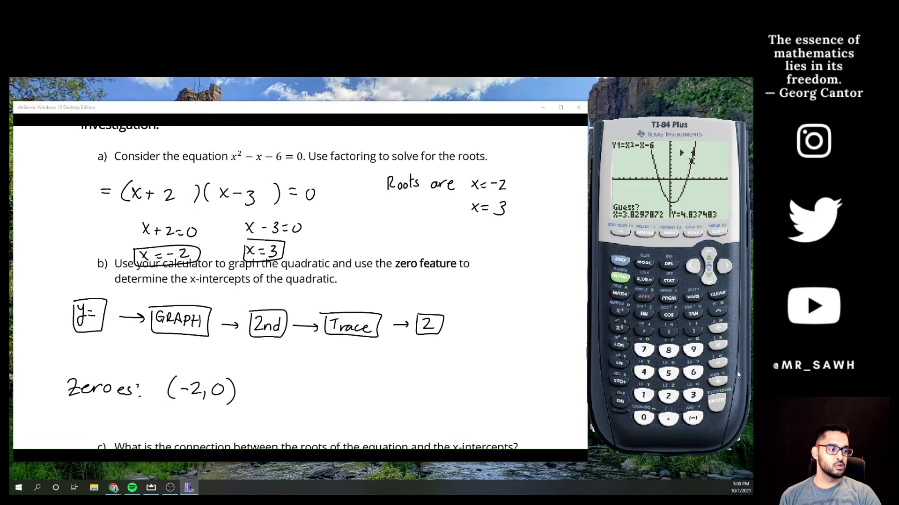
left_click(717, 404)
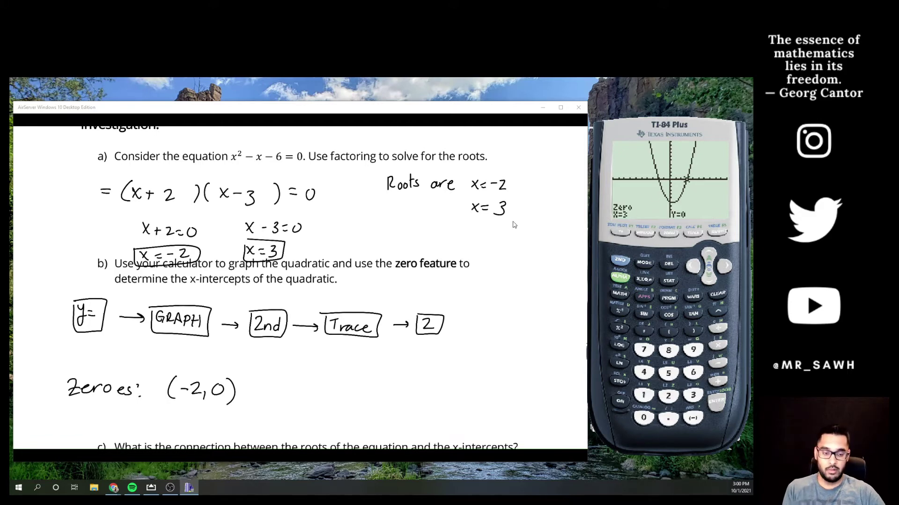
Add '& (3,0)' after (−2,0) in the notes' Zeroes line.
left_click_drag(255, 387, 281, 400)
mouse_move(291, 383)
left_mouse_down()
mouse_move(298, 389)
mouse_move(291, 398)
left_mouse_up()
left_click_drag(305, 395, 303, 400)
mouse_move(321, 387)
left_mouse_down()
mouse_move(315, 396)
mouse_move(320, 387)
left_mouse_up()
left_click_drag(326, 379, 328, 401)
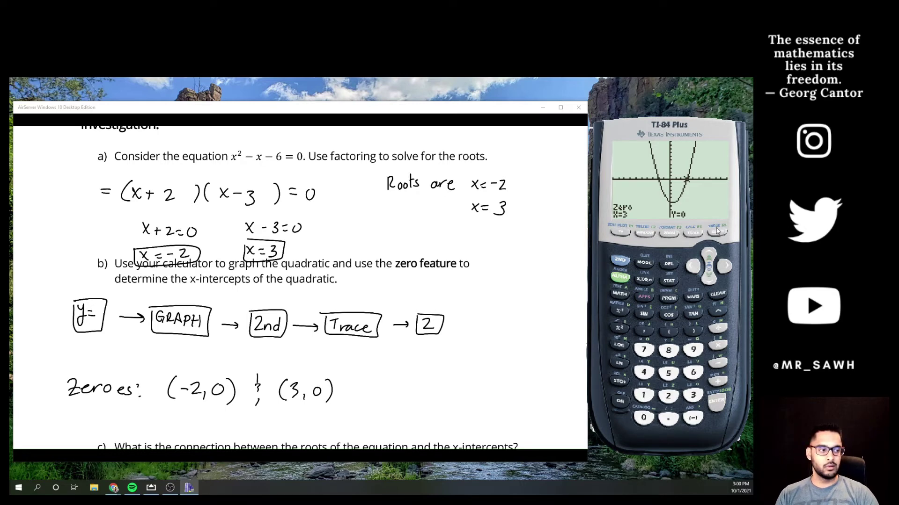
Show the TI-84 table and move to rows X = −2 and X = 3, where Y1 is 0.
left_click(620, 260)
left_click(716, 233)
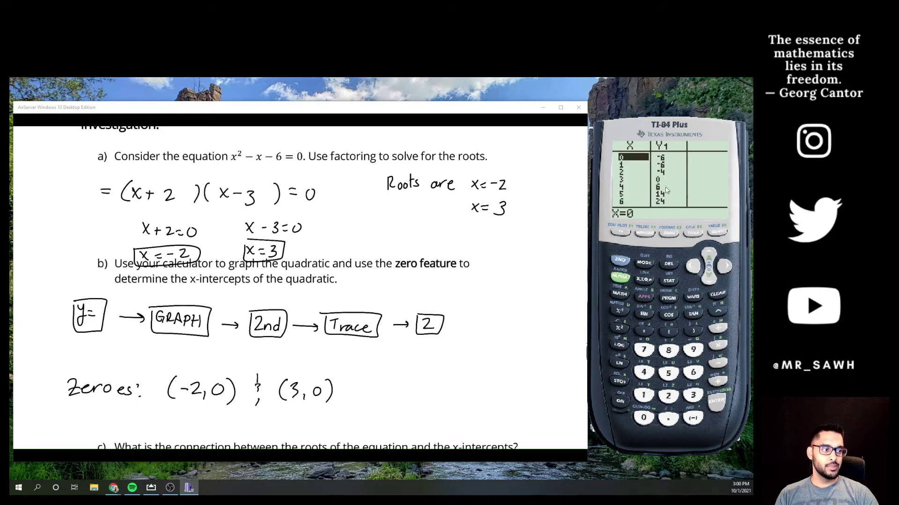
left_click(711, 279)
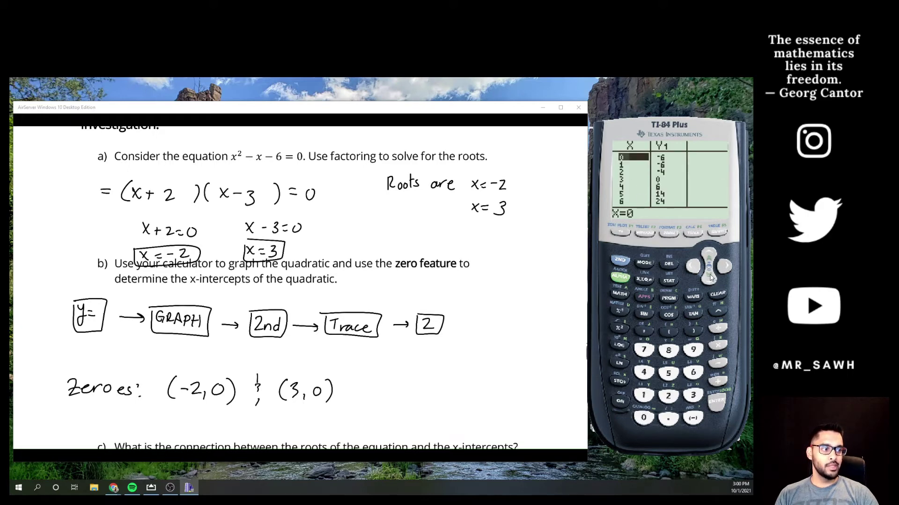
left_click(708, 257)
left_click(708, 257)
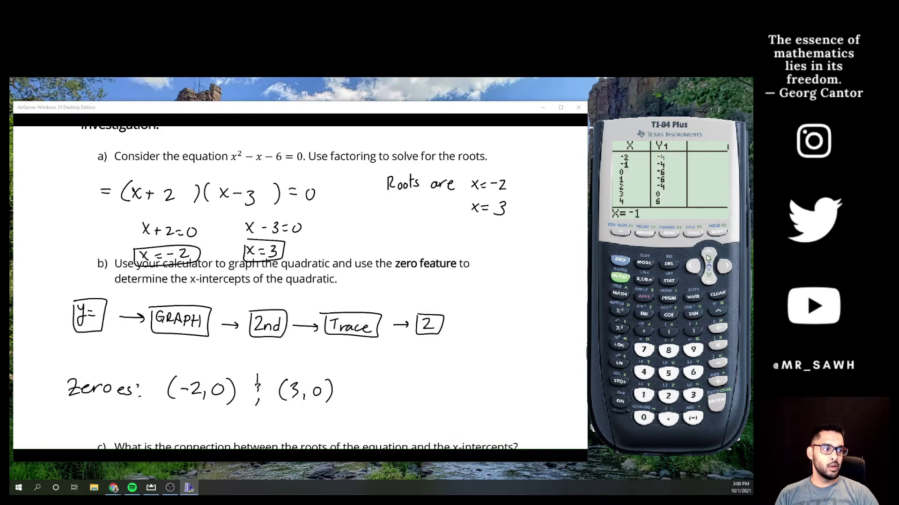
left_click(708, 257)
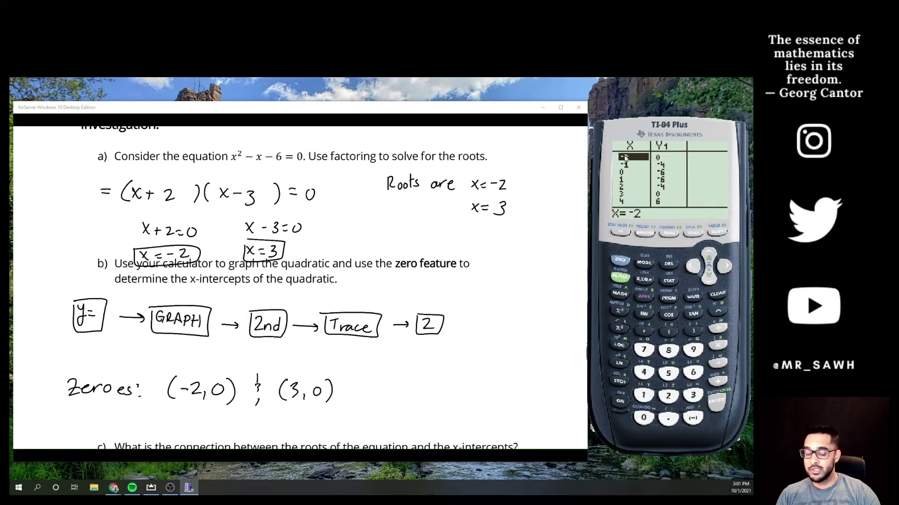
key("Down")
key("Down")
key("Down")
key("Down")
key("Down")
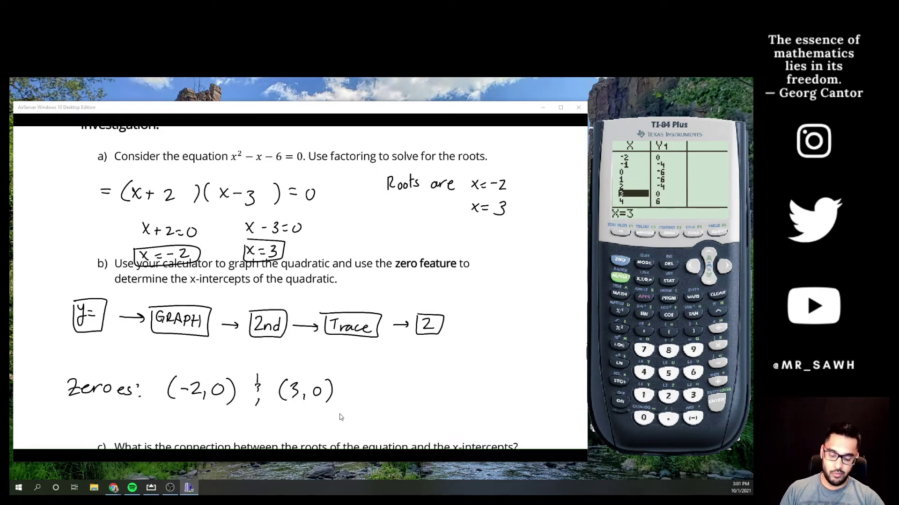
Below part c), handwrite the answer line 'Solution = root = zero = x-intercepts'.
scroll(300, 288, "down", 2)
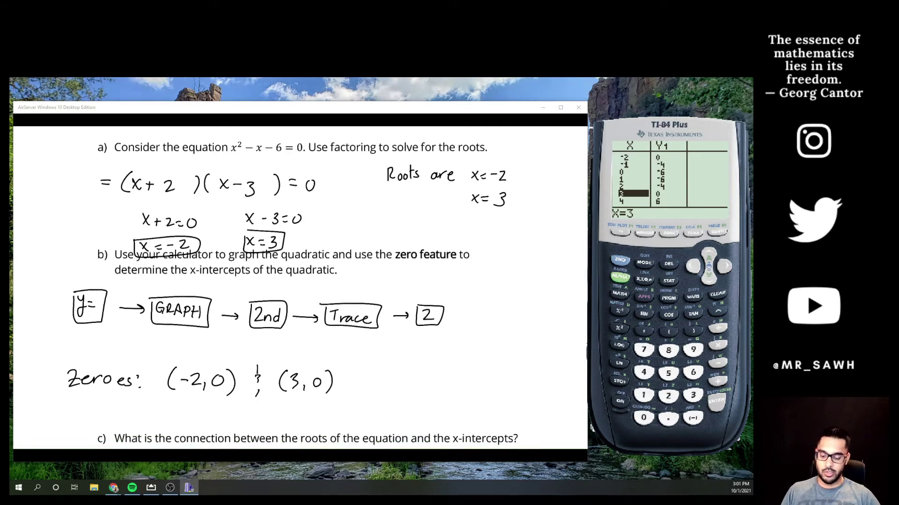
scroll(300, 288, "down", 3)
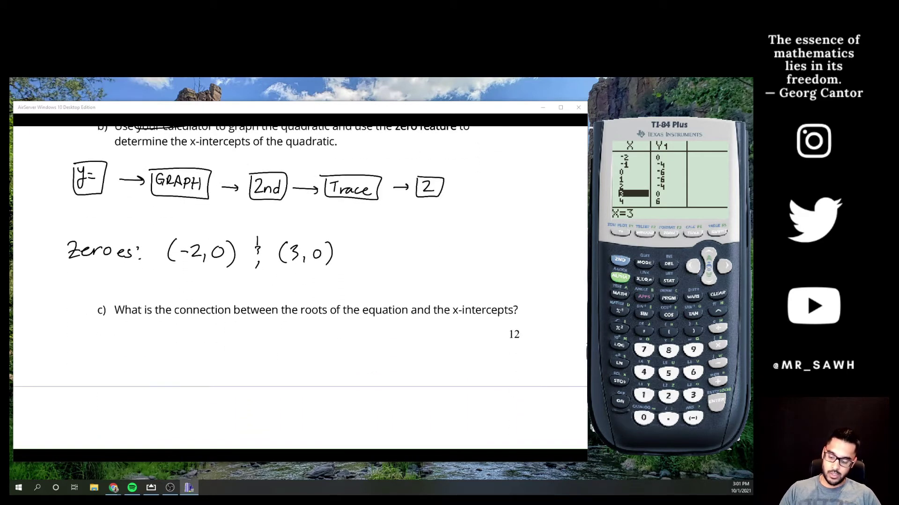
mouse_move(54, 335)
left_mouse_down()
mouse_move(46, 344)
mouse_move(98, 345)
left_mouse_up()
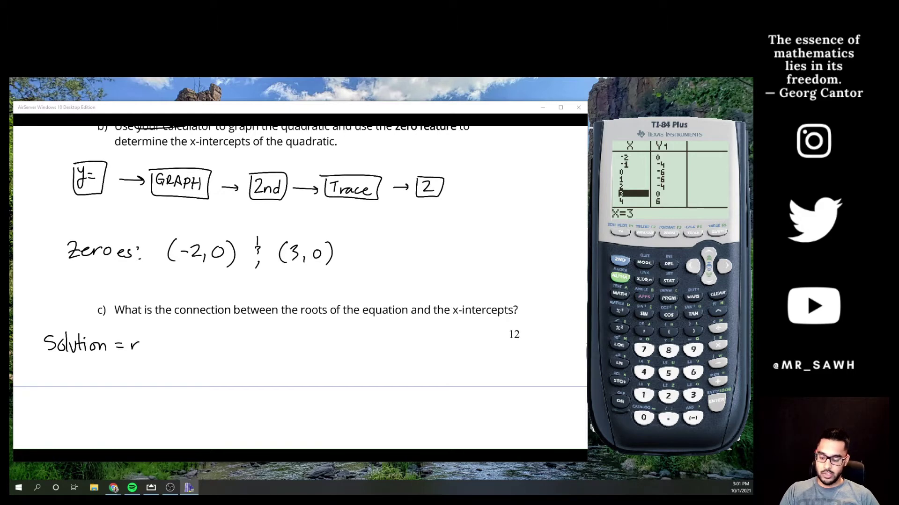
left_click_drag(145, 345, 147, 347)
left_click_drag(155, 345, 154, 347)
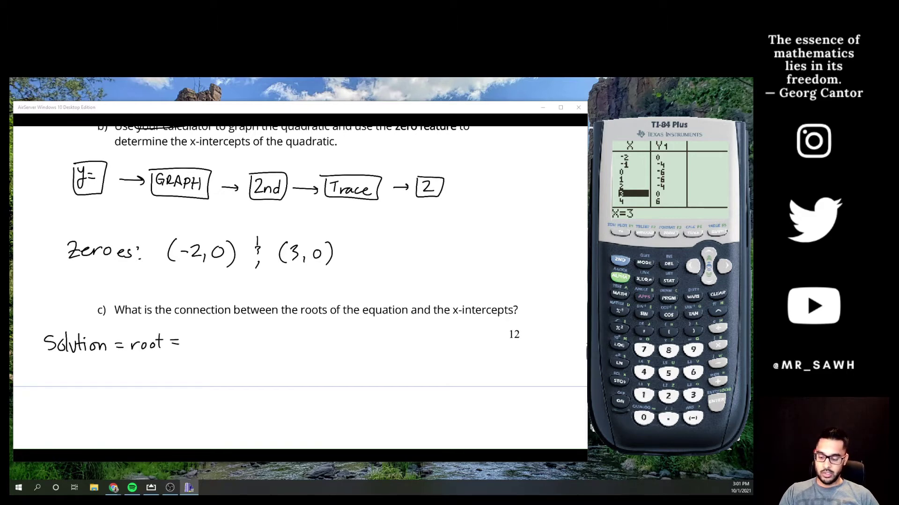
left_click_drag(206, 347, 215, 338)
left_click_drag(222, 338, 258, 346)
mouse_move(257, 336)
left_mouse_down()
mouse_move(248, 346)
mouse_move(311, 341)
mouse_move(323, 357)
left_mouse_up()
left_click_drag(332, 325, 332, 340)
mouse_move(328, 334)
left_mouse_down()
mouse_move(335, 331)
mouse_move(333, 349)
left_mouse_up()
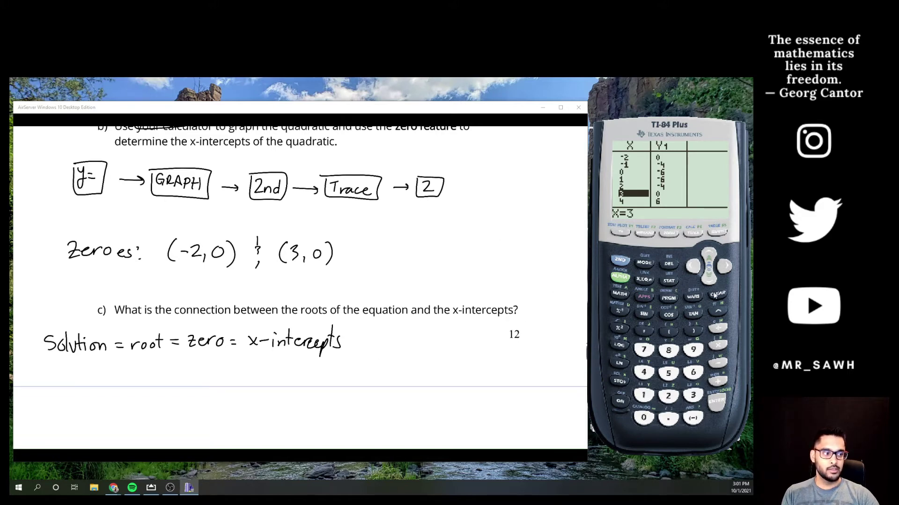
Leave the table for the Y= list showing Y1=X²-X-6 and graph the parabola.
left_click(620, 234)
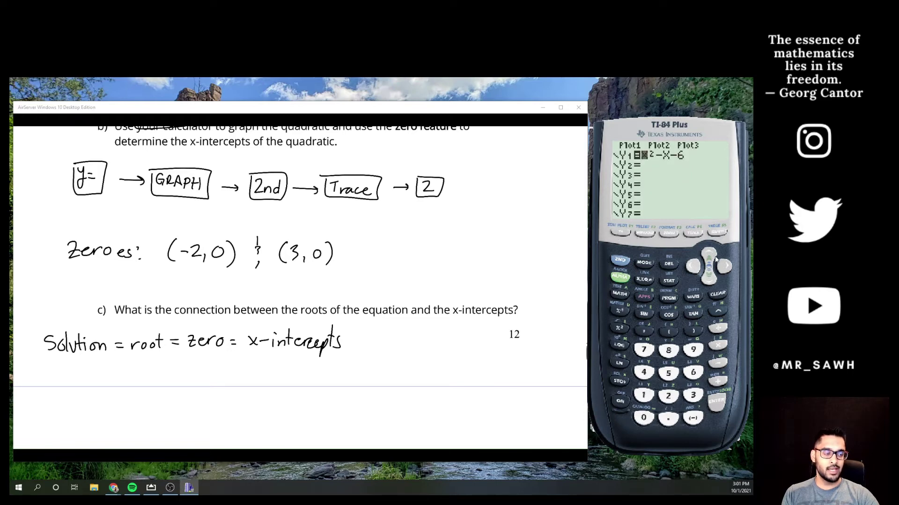
left_click(721, 234)
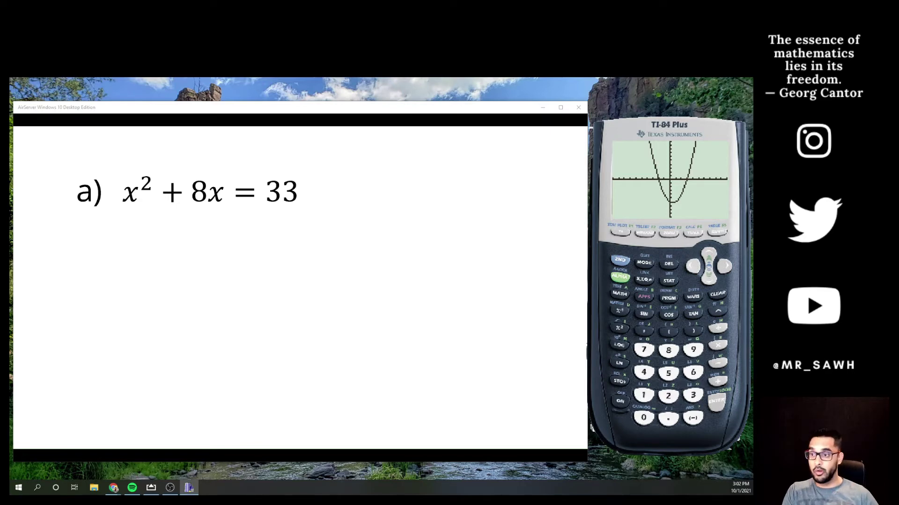
Write -33 under both sides of x²+8x=33 and underline the step.
left_click_drag(244, 223, 255, 223)
mouse_move(260, 217)
left_mouse_down()
mouse_move(261, 232)
mouse_move(287, 236)
left_mouse_up()
left_click_drag(159, 224, 162, 239)
left_click_drag(178, 224, 179, 239)
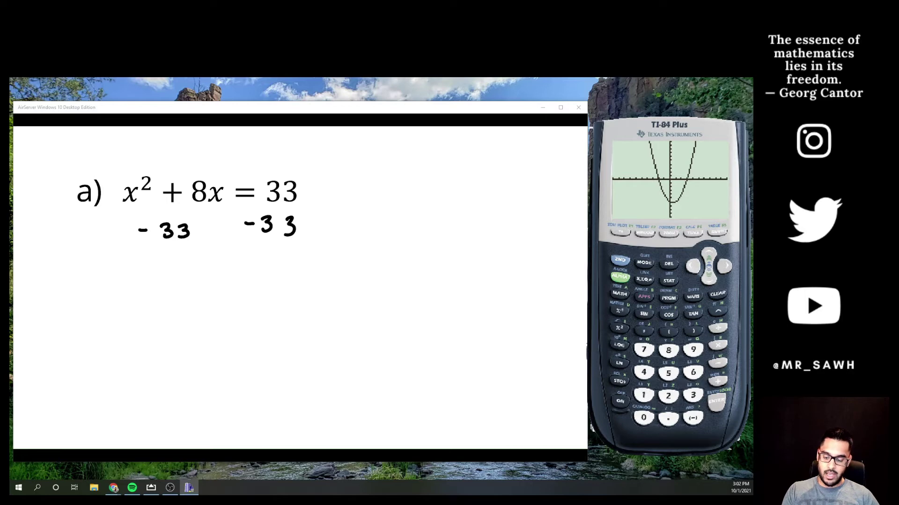
left_click_drag(315, 255, 110, 260)
Write x²+8x-33=0 below the line, undoing an accidental box around it.
left_click_drag(117, 294, 135, 310)
left_click_drag(135, 294, 117, 309)
mouse_move(134, 279)
left_mouse_down()
mouse_move(167, 298)
mouse_move(161, 307)
left_mouse_up()
mouse_move(186, 291)
left_mouse_down()
mouse_move(177, 311)
mouse_move(181, 286)
left_mouse_up()
left_click_drag(194, 298, 207, 311)
mouse_move(207, 297)
left_mouse_down()
mouse_move(195, 312)
mouse_move(228, 299)
left_mouse_up()
mouse_move(236, 289)
left_mouse_down()
mouse_move(244, 294)
mouse_move(237, 307)
left_mouse_up()
mouse_move(251, 290)
left_mouse_down()
mouse_move(259, 295)
mouse_move(252, 308)
left_mouse_up()
left_click_drag(279, 292, 292, 299)
mouse_move(306, 287)
left_mouse_down()
mouse_move(309, 304)
mouse_move(305, 287)
left_mouse_up()
mouse_move(97, 279)
left_mouse_down()
mouse_move(102, 328)
mouse_move(335, 280)
mouse_move(105, 266)
left_mouse_up()
key("ctrl+z")
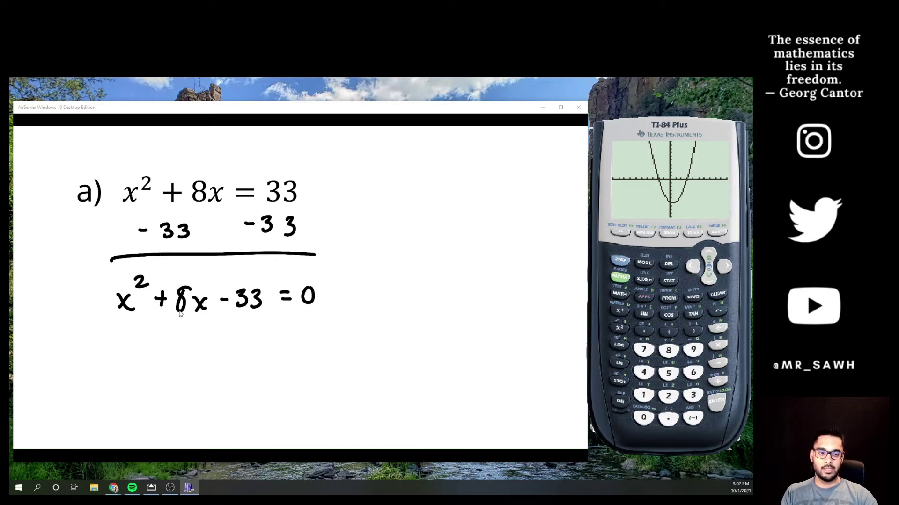
Write the factored form (x+11)(x-3)=0.
scroll(180, 314, "down", 1)
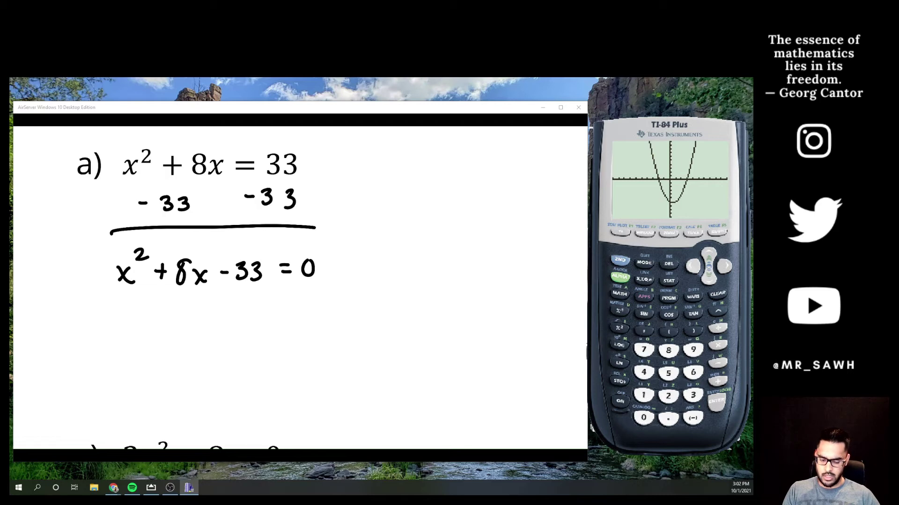
mouse_move(113, 317)
left_mouse_down()
mouse_move(110, 339)
mouse_move(134, 338)
left_mouse_up()
mouse_move(134, 325)
left_mouse_down()
mouse_move(122, 338)
mouse_move(146, 338)
left_mouse_up()
left_click_drag(158, 323, 165, 338)
mouse_move(171, 315)
left_mouse_down()
mouse_move(172, 341)
mouse_move(187, 343)
left_mouse_up()
mouse_move(199, 322)
left_mouse_down()
mouse_move(209, 338)
mouse_move(199, 338)
left_mouse_up()
mouse_move(209, 327)
left_mouse_down()
mouse_move(239, 325)
mouse_move(237, 343)
left_mouse_up()
left_click_drag(253, 322, 267, 330)
left_click_drag(281, 318, 280, 319)
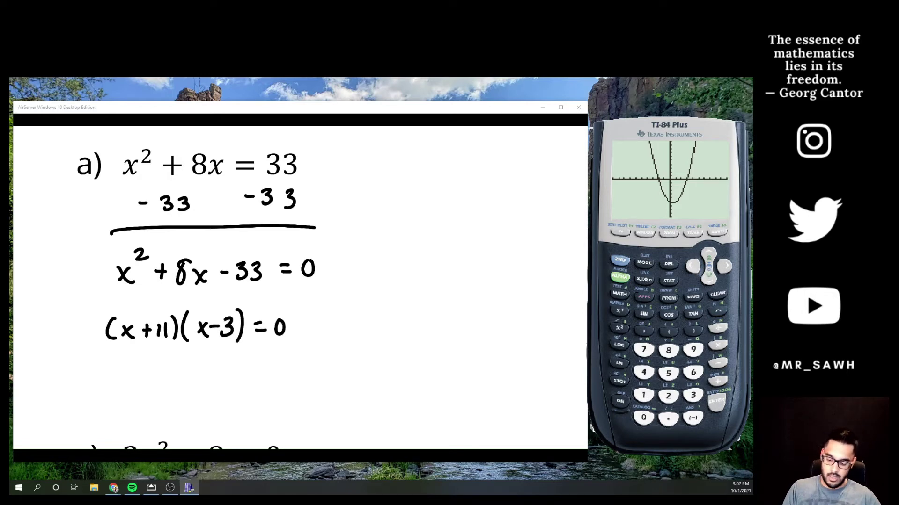
Write and box the roots x=-11 and x=3, then open the calculator's WINDOW settings.
left_click_drag(103, 378, 113, 391)
mouse_move(116, 379)
left_mouse_down()
mouse_move(108, 392)
mouse_move(133, 382)
left_mouse_up()
left_click_drag(127, 388, 135, 388)
left_click_drag(141, 384, 156, 391)
left_click_drag(164, 378, 163, 391)
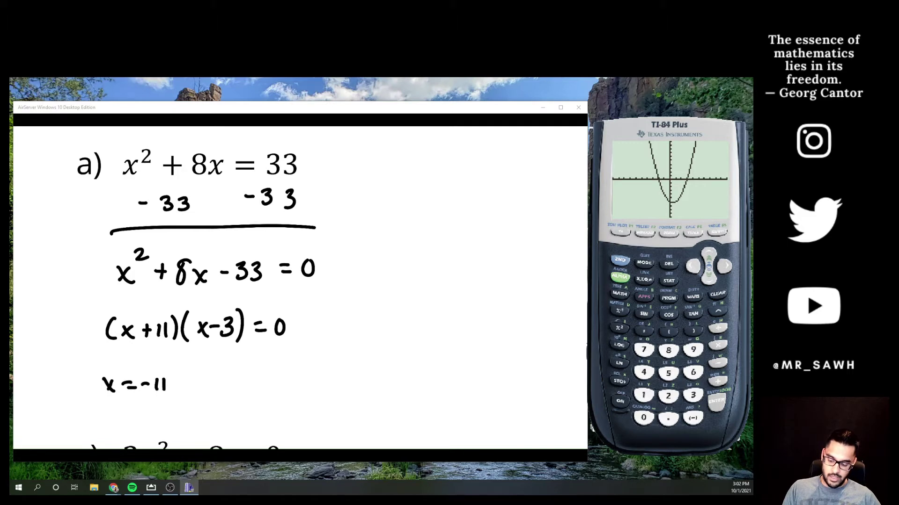
mouse_move(221, 378)
left_mouse_down()
mouse_move(233, 389)
mouse_move(224, 390)
left_mouse_up()
left_click_drag(243, 380, 255, 380)
left_click_drag(249, 388, 268, 392)
mouse_move(216, 372)
left_mouse_down()
mouse_move(213, 397)
mouse_move(222, 368)
left_mouse_up()
mouse_move(93, 373)
left_mouse_down()
mouse_move(91, 396)
mouse_move(92, 373)
left_mouse_up()
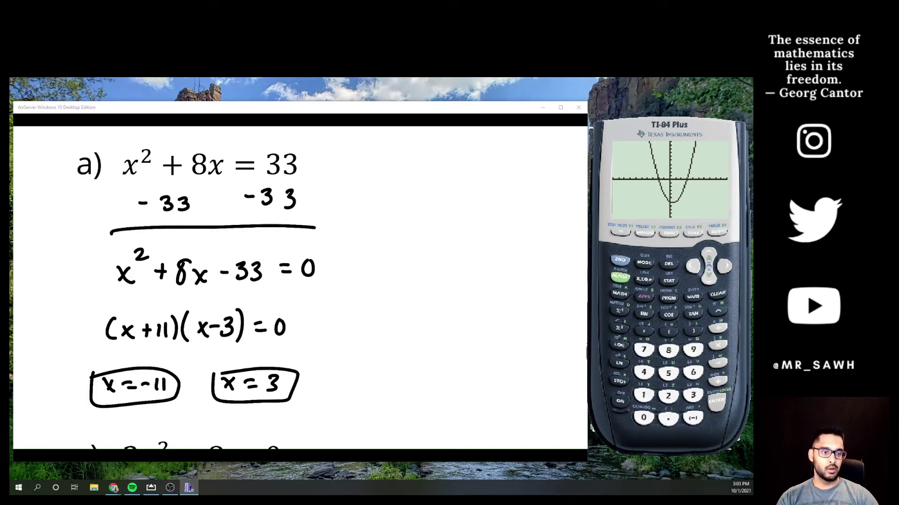
scroll(299, 280, "up", 1)
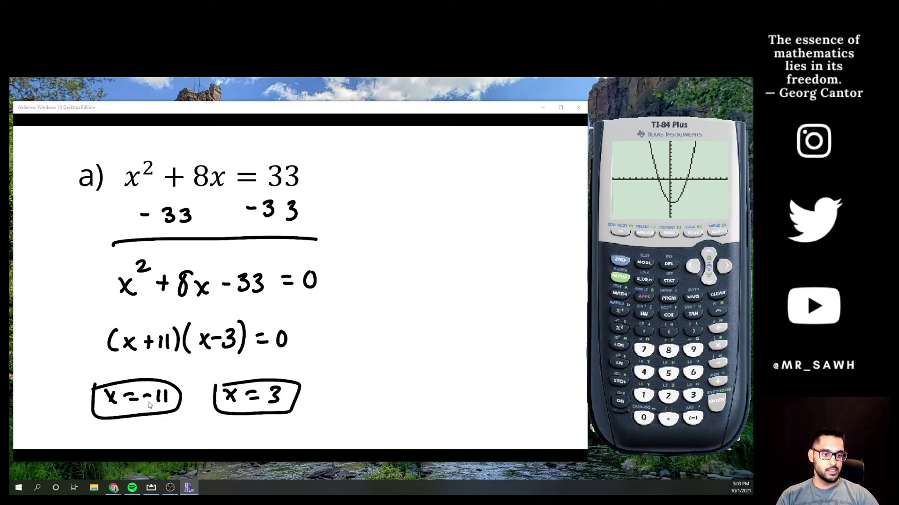
left_click(648, 235)
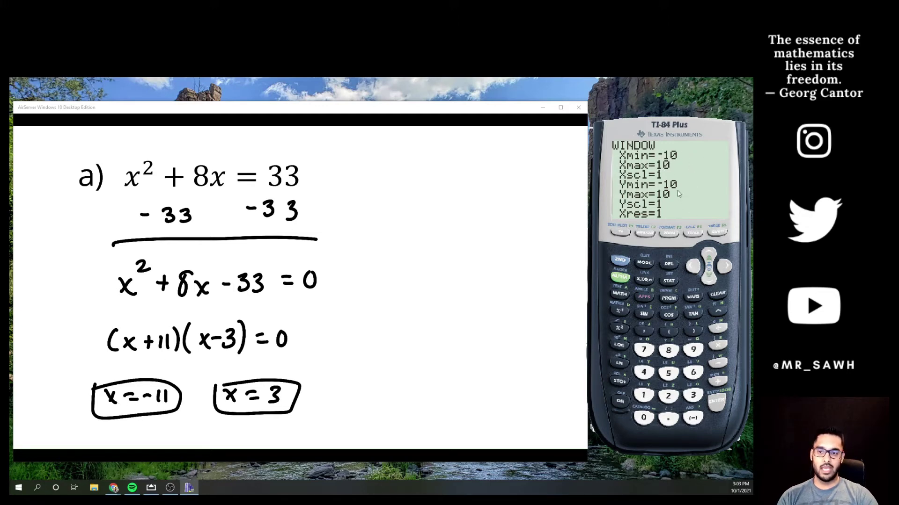
Set the graph window's Xmin to -15.
left_click(693, 417)
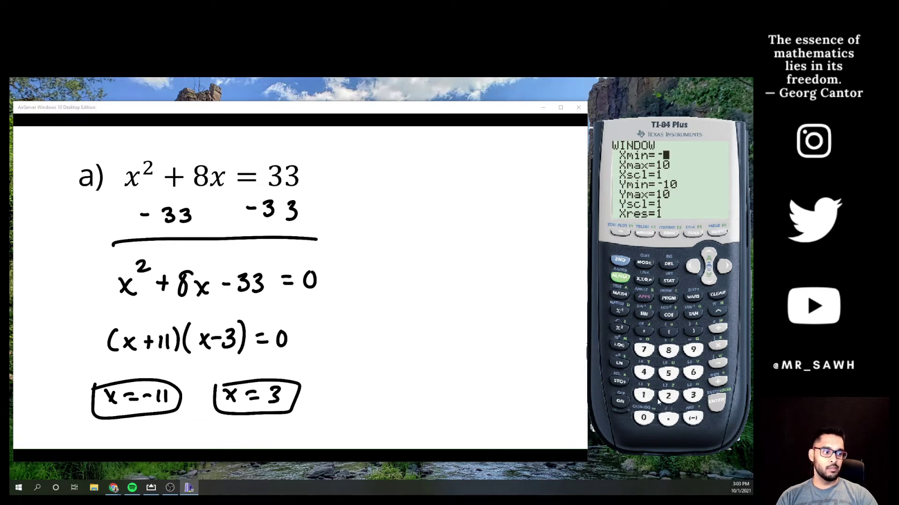
left_click(644, 396)
left_click(668, 373)
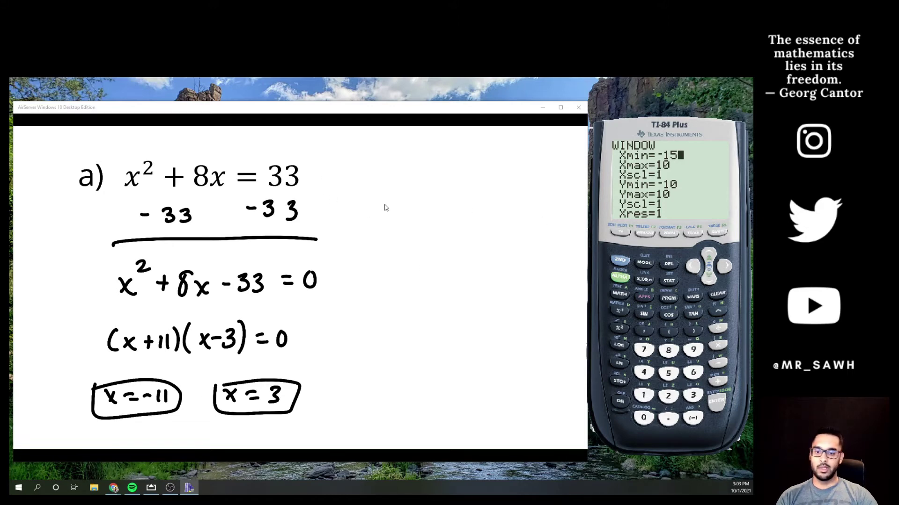
Clear Y1, enter X²+8X-33 in its place, and graph the new parabola.
left_click(628, 237)
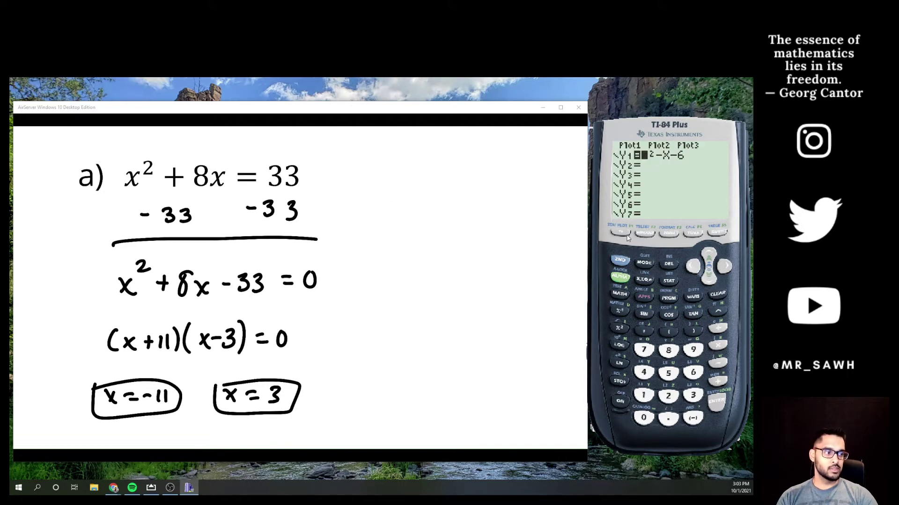
left_click(720, 295)
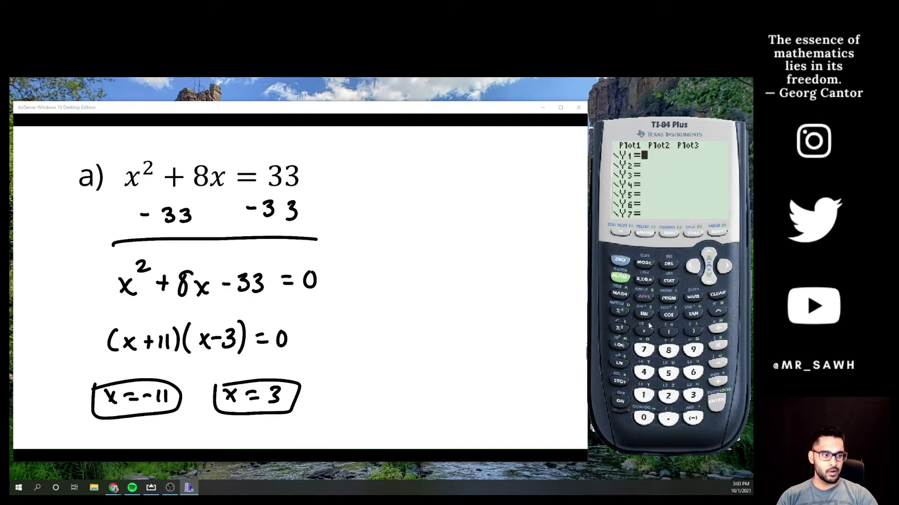
left_click(645, 279)
left_click(619, 328)
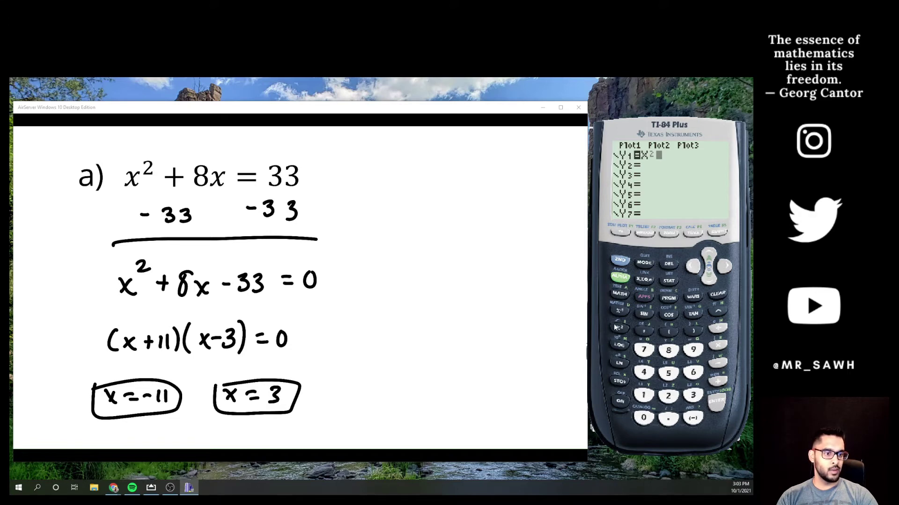
left_click(715, 383)
left_click(669, 351)
left_click(644, 280)
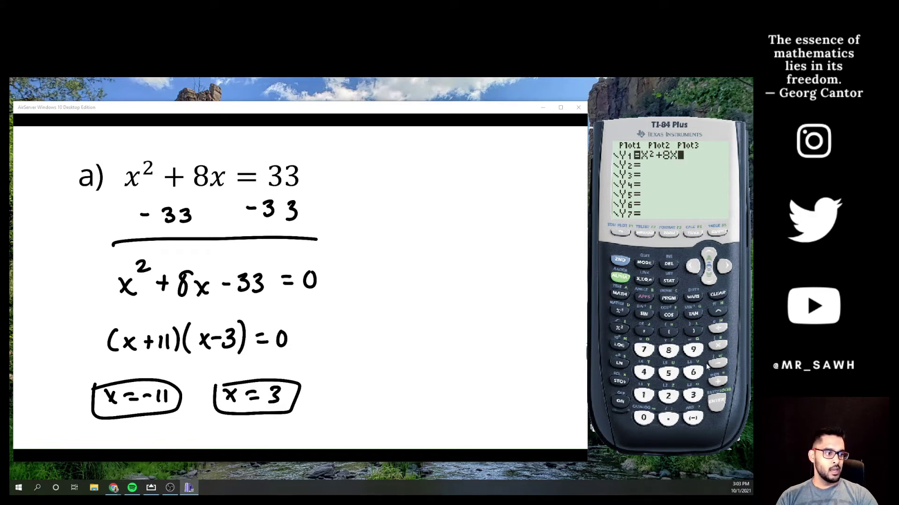
left_click(719, 363)
left_click(693, 396)
left_click(693, 396)
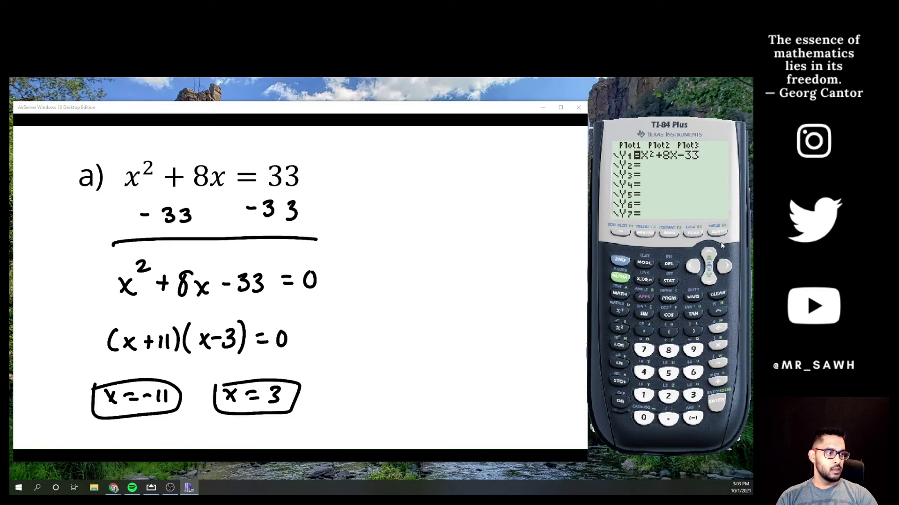
left_click(720, 233)
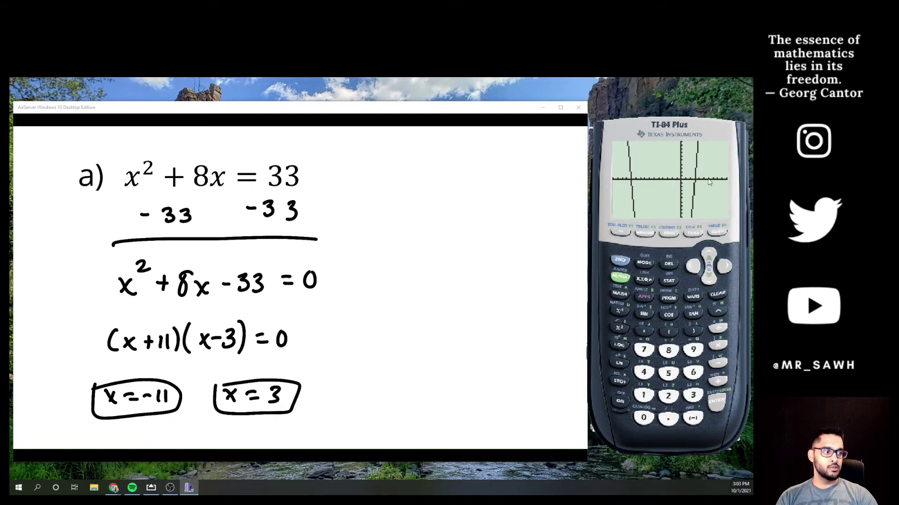
Use CALC zero with bounds around x=-11 to confirm the zero X=-11, Y=0.
left_click(627, 261)
left_click(686, 234)
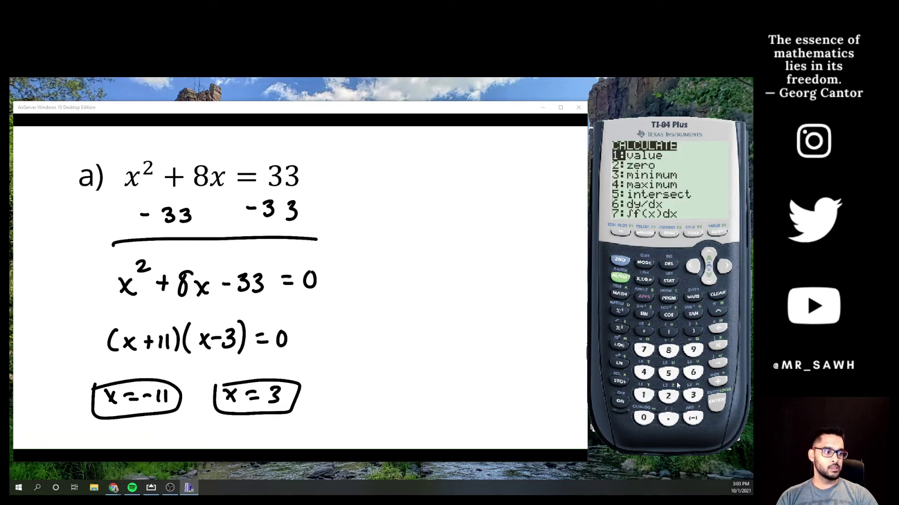
left_click(671, 398)
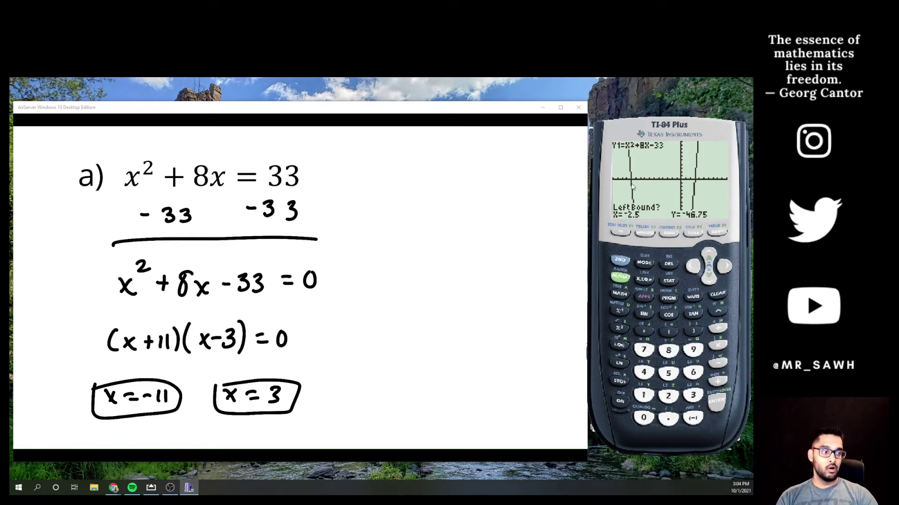
left_click(692, 266)
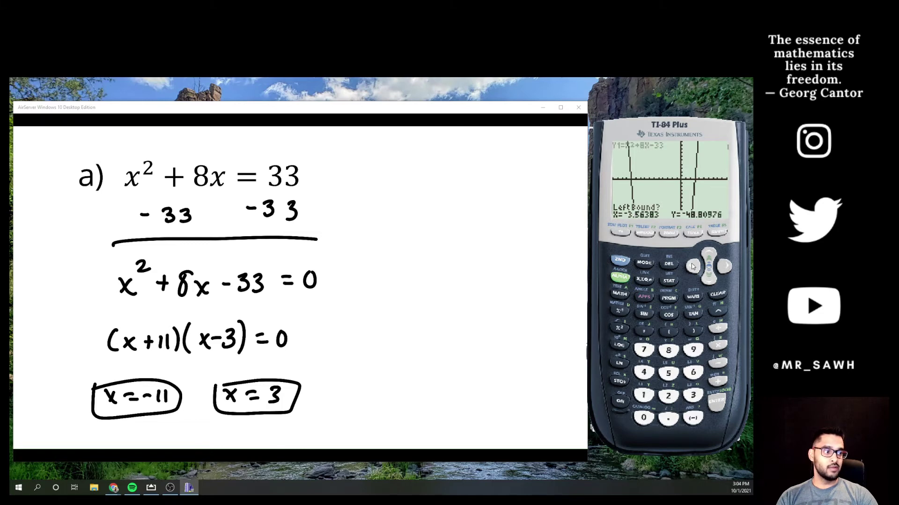
left_click_drag(693, 266, 692, 266)
left_click(726, 268)
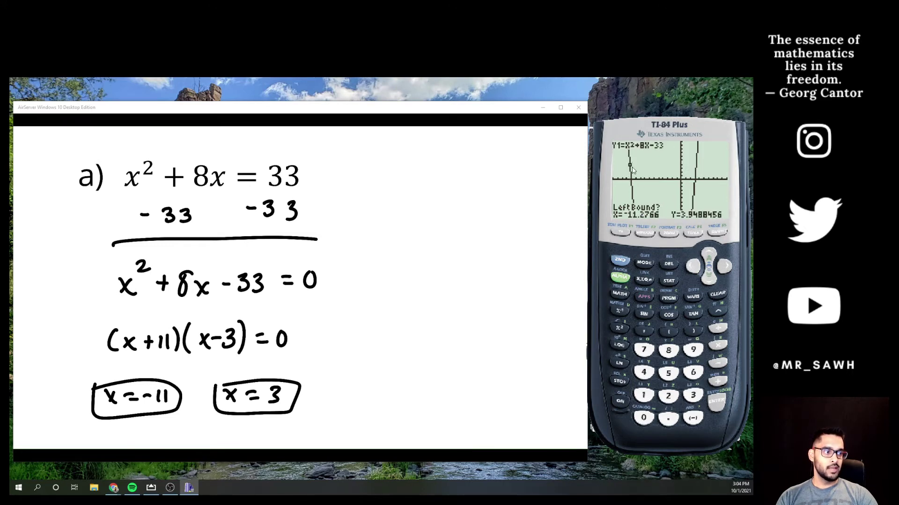
left_click(715, 401)
left_click(726, 277)
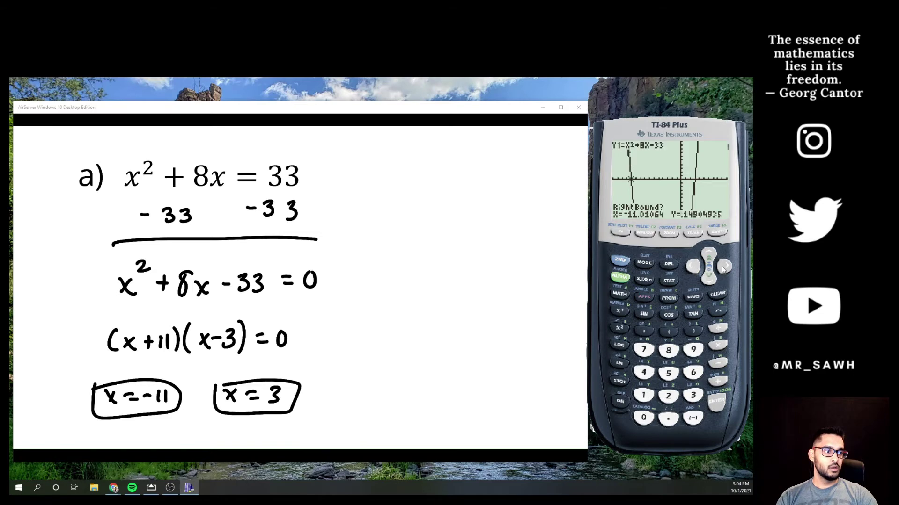
left_click(726, 276)
left_click(725, 276)
left_click(719, 403)
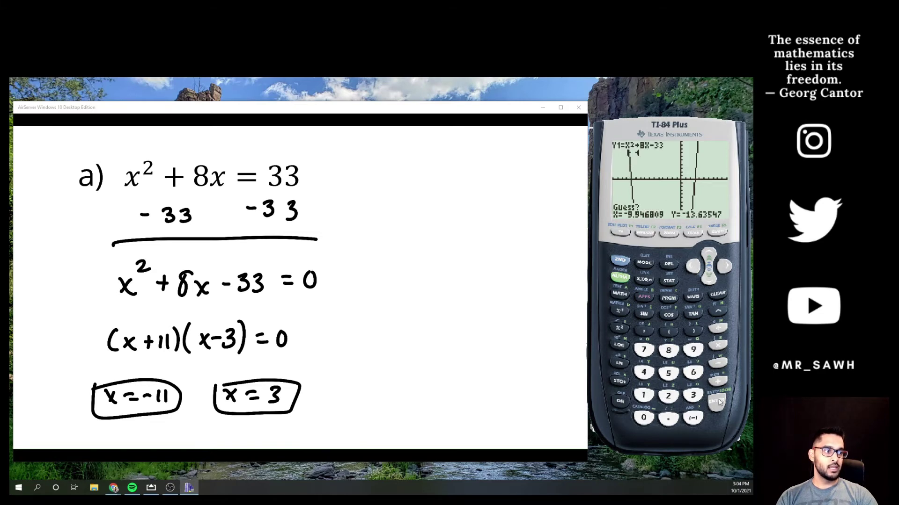
left_click(719, 402)
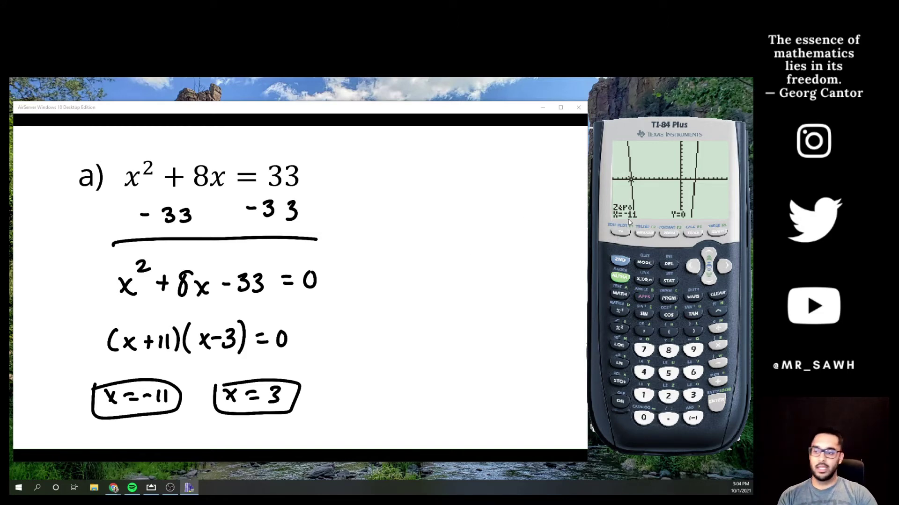
Start a second CALC zero calculation to find the other intercept.
left_click(623, 261)
left_click(693, 234)
left_click(669, 397)
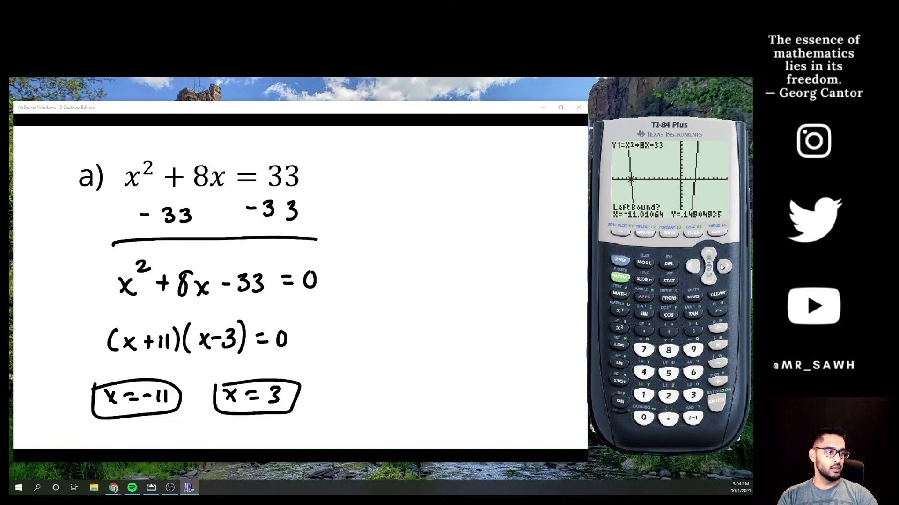
Set left and right bounds around x=3 and compute the zero X=3, Y=0.
left_click(721, 267)
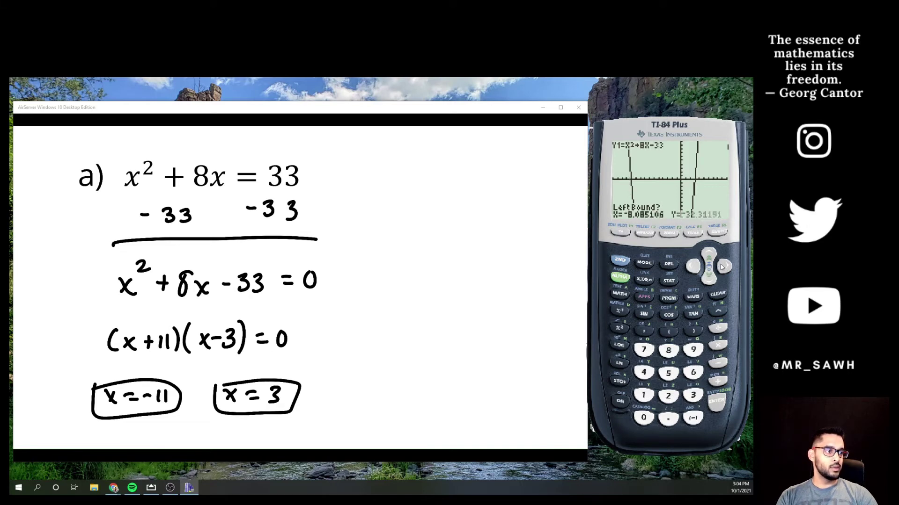
left_click(721, 267)
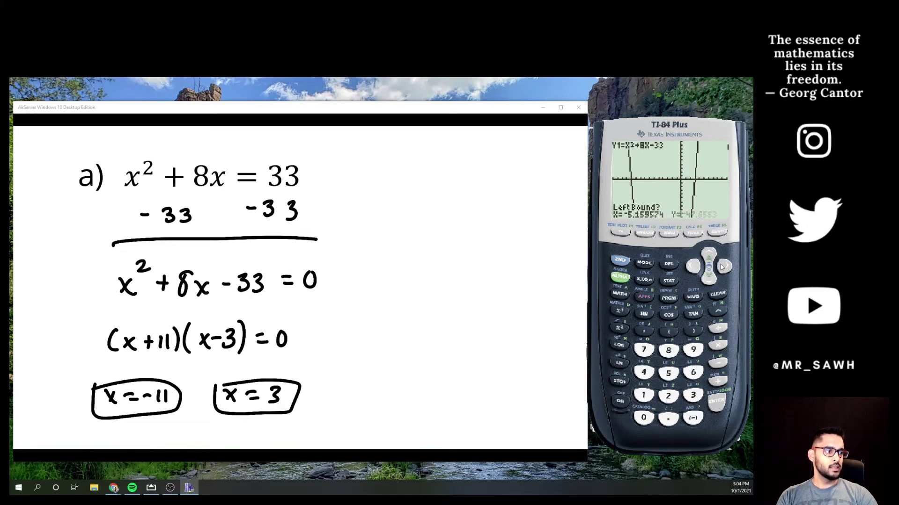
left_click(721, 267)
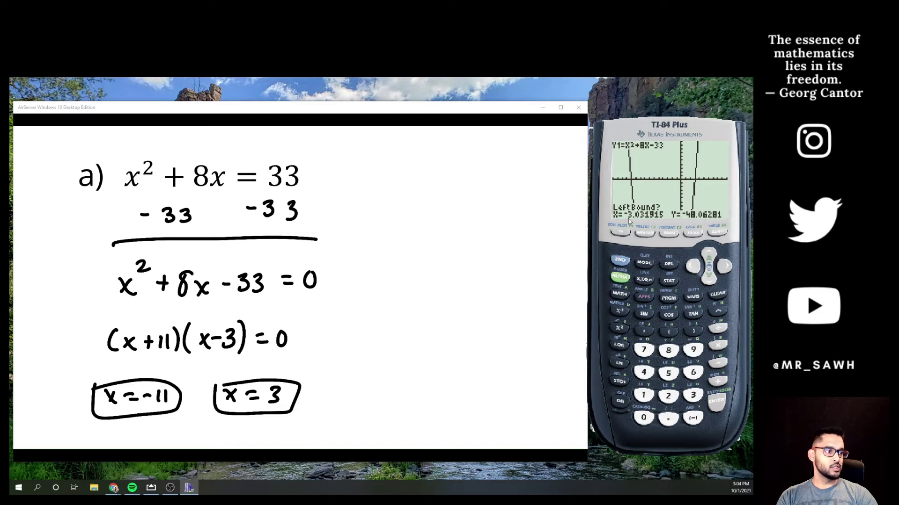
left_click(724, 266)
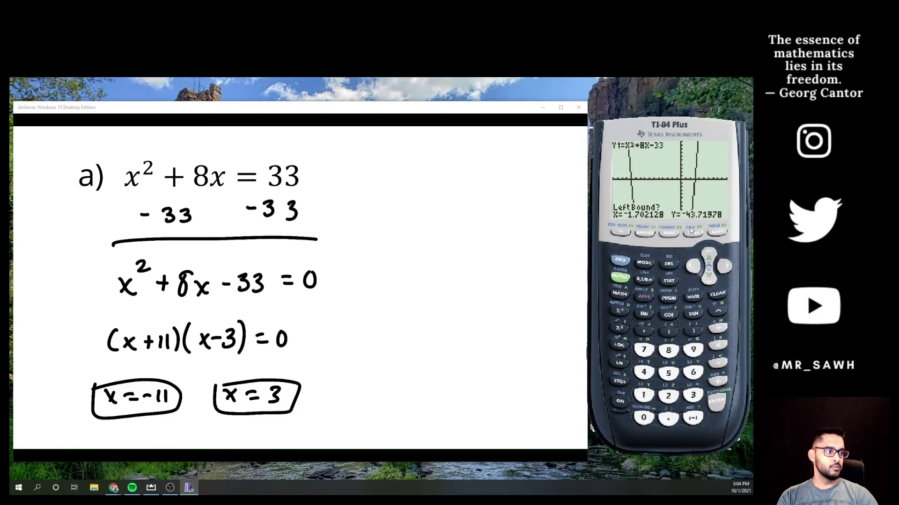
left_click(725, 266)
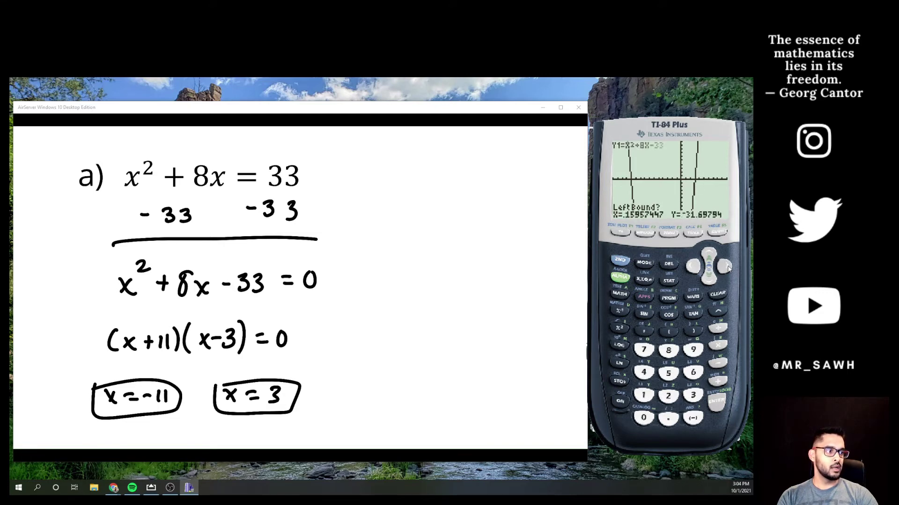
left_click(725, 266)
left_click(725, 266)
left_click(725, 266)
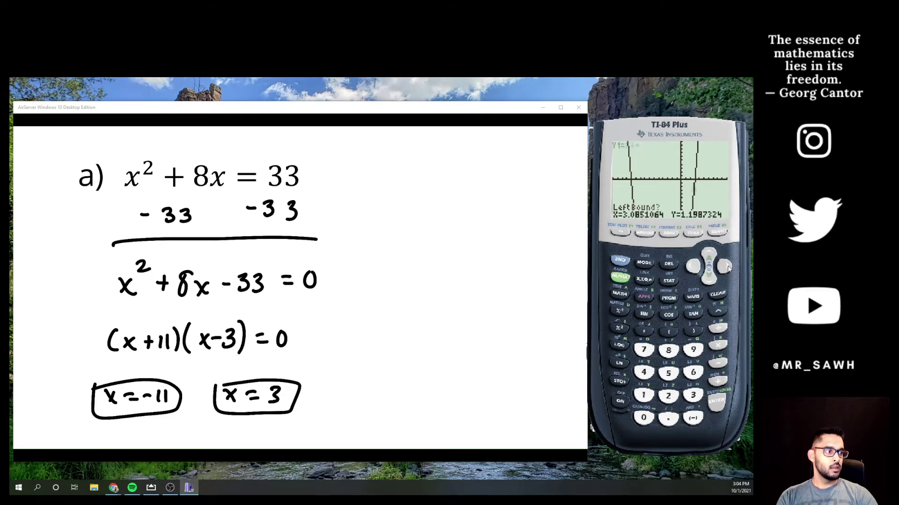
left_click(691, 266)
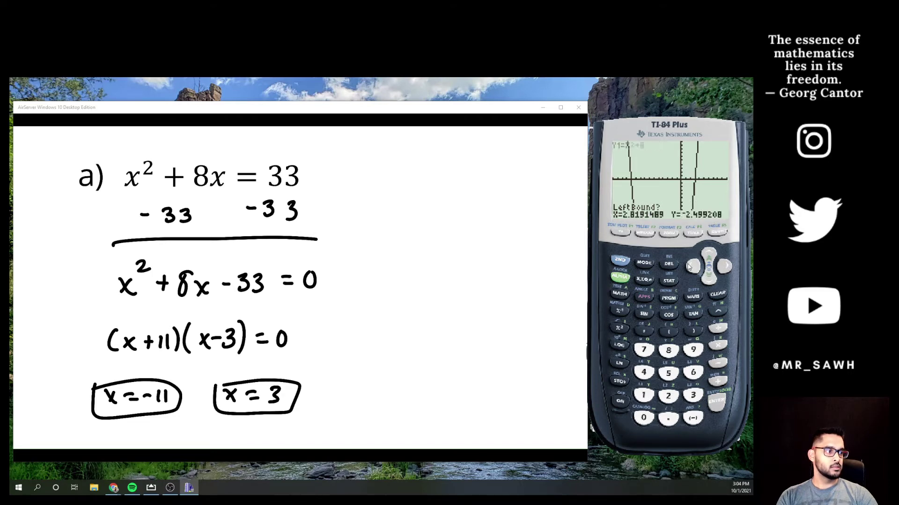
left_click(717, 404)
left_click(726, 266)
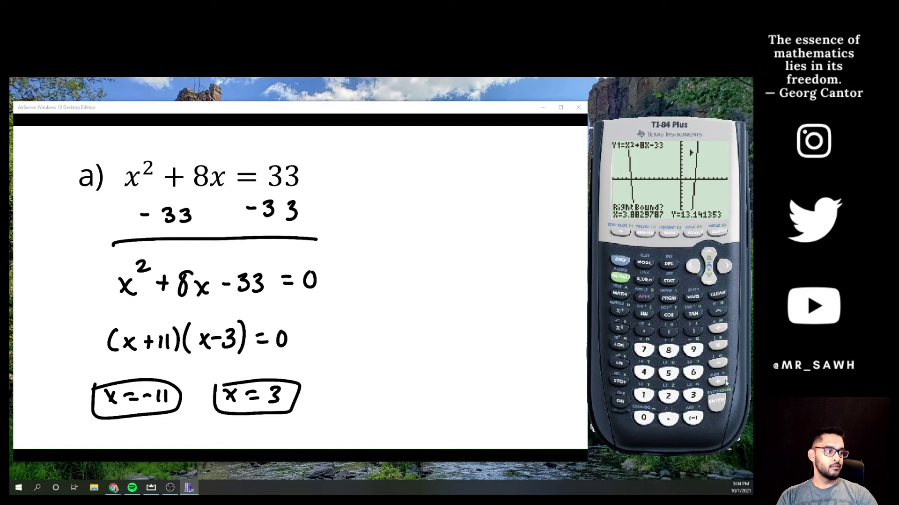
left_click(723, 404)
left_click(724, 406)
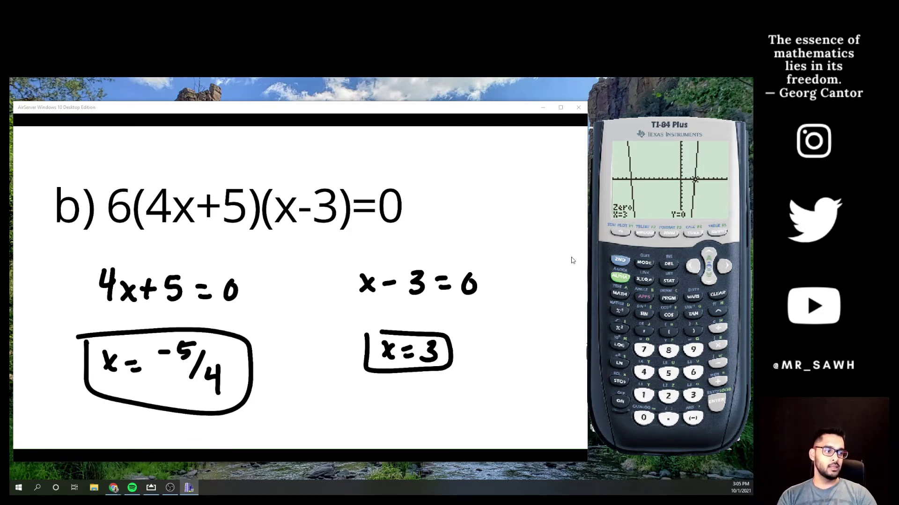
Open the Y= editor and clear the old Y1 equation.
left_click(622, 233)
left_click(721, 296)
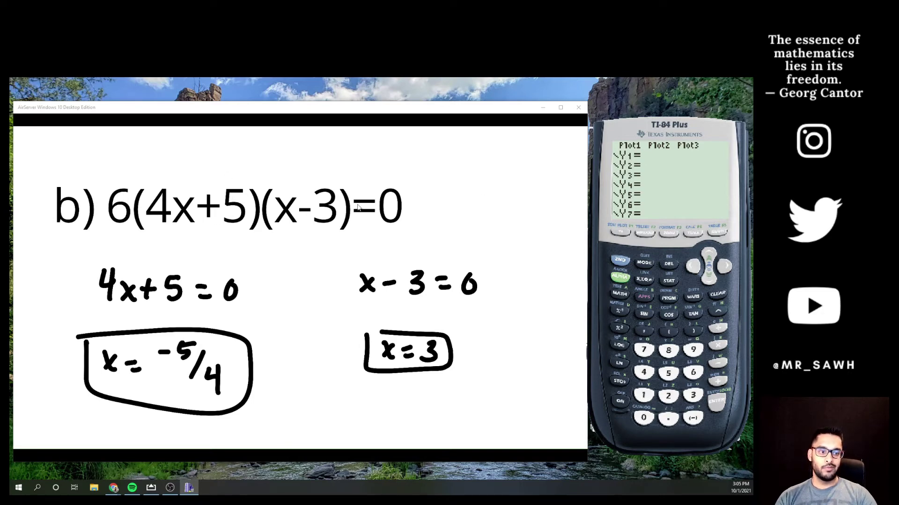
Enter Y1 = 6(4X+5)(X-3) and graph it.
left_click(694, 373)
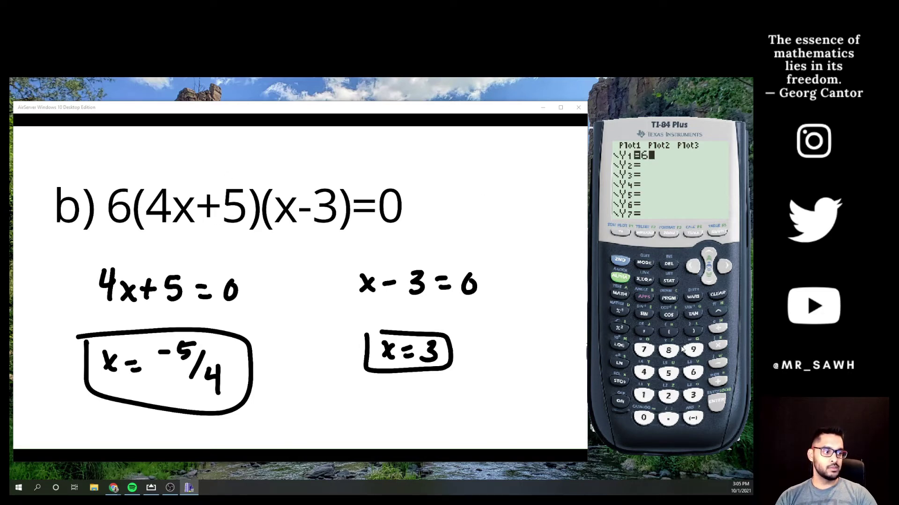
left_click(673, 331)
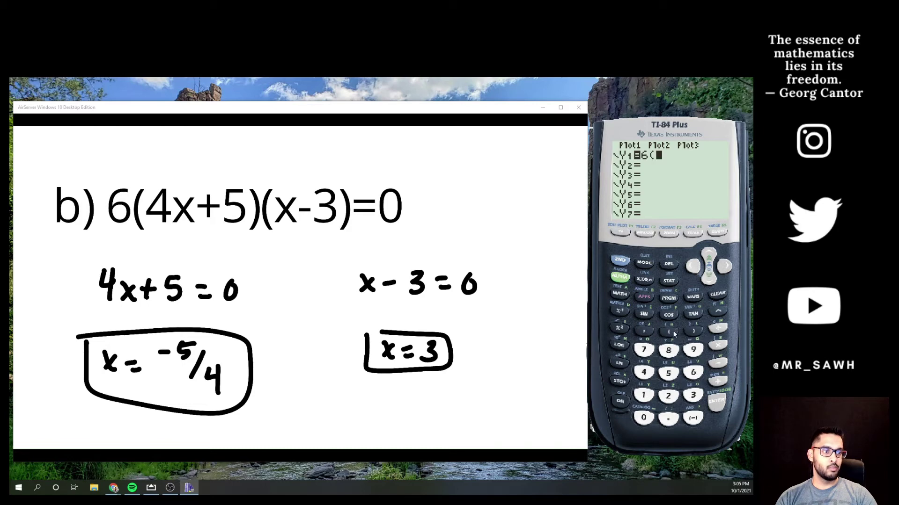
left_click(643, 373)
left_click(644, 280)
left_click(717, 380)
left_click(668, 373)
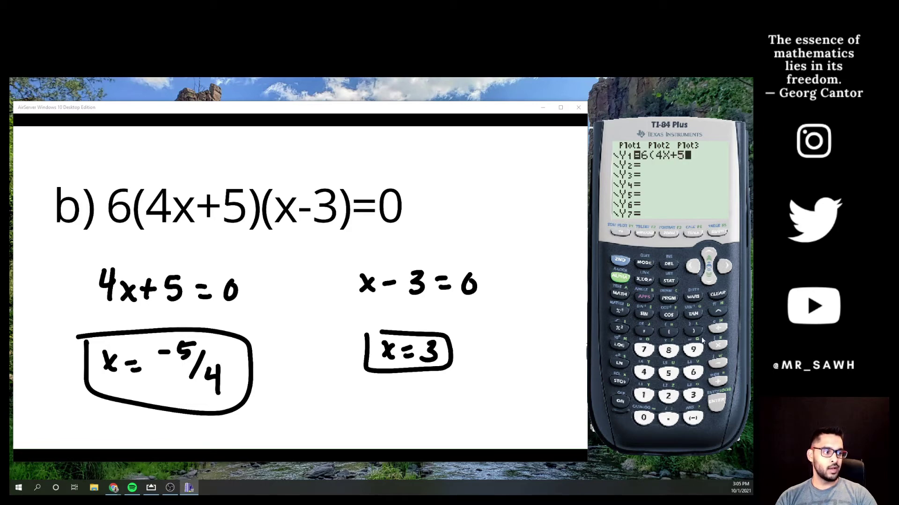
left_click(695, 331)
left_click(668, 332)
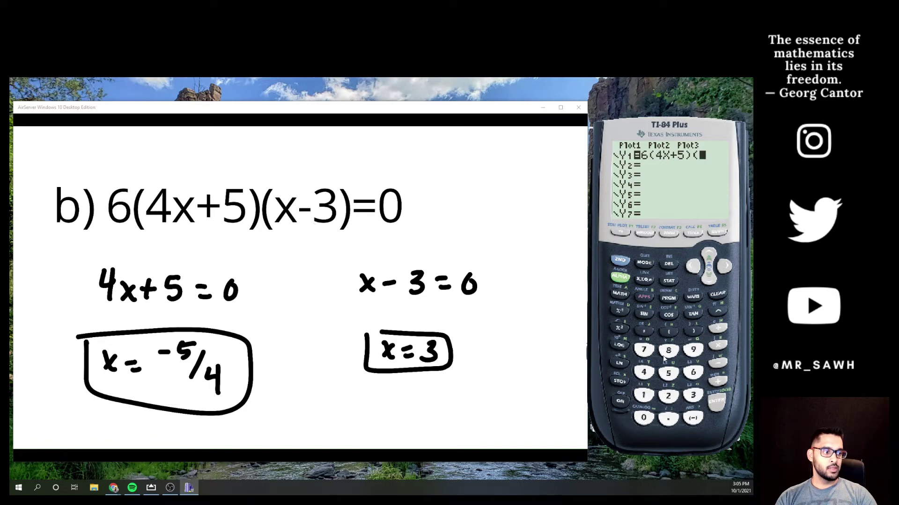
left_click(644, 279)
left_click(718, 363)
left_click(694, 395)
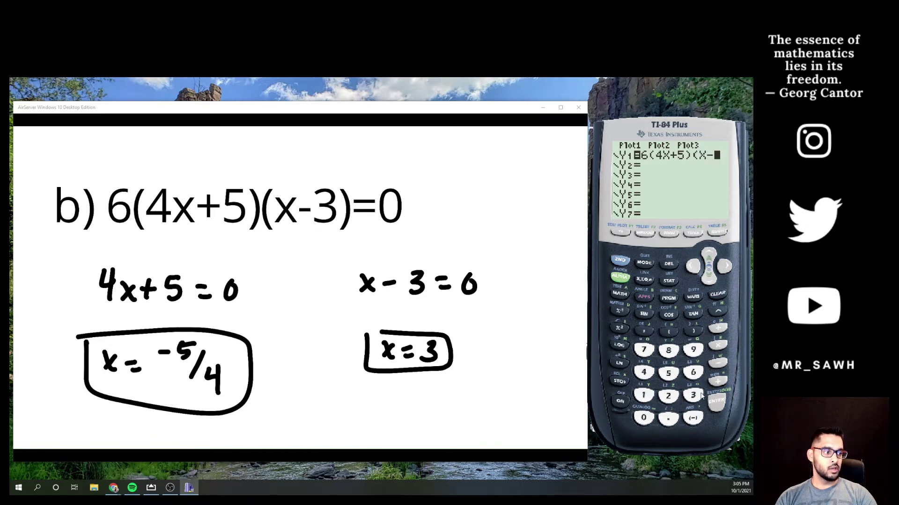
left_click(694, 331)
left_click(717, 233)
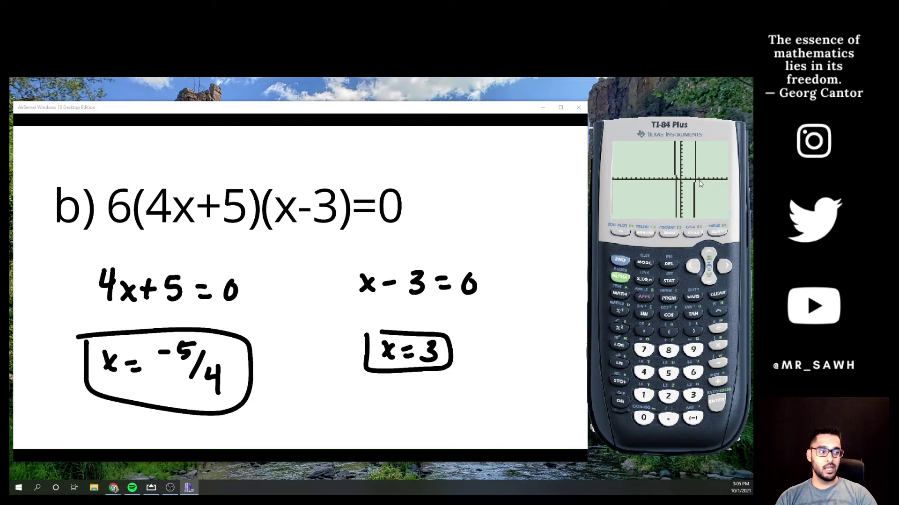
Start a CALC zero calculation and move the left bound to about X=-3.83.
left_click(624, 261)
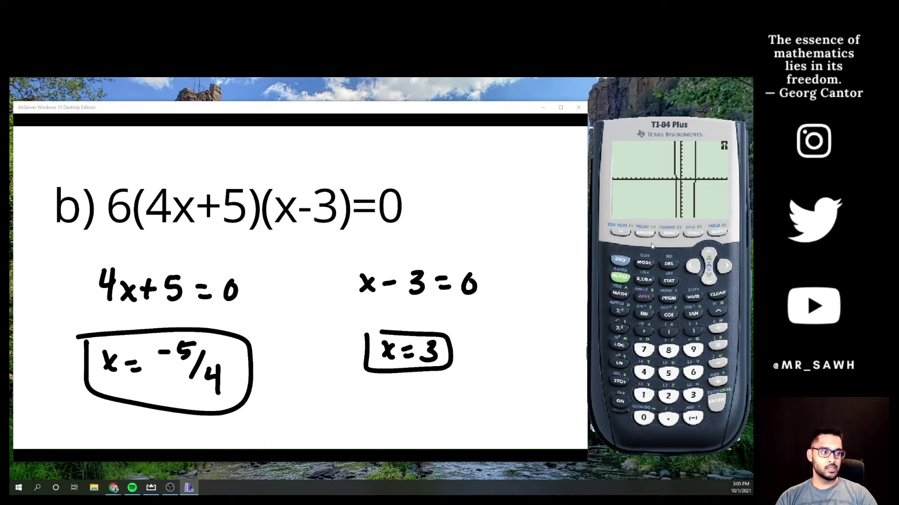
left_click(693, 232)
left_click(670, 396)
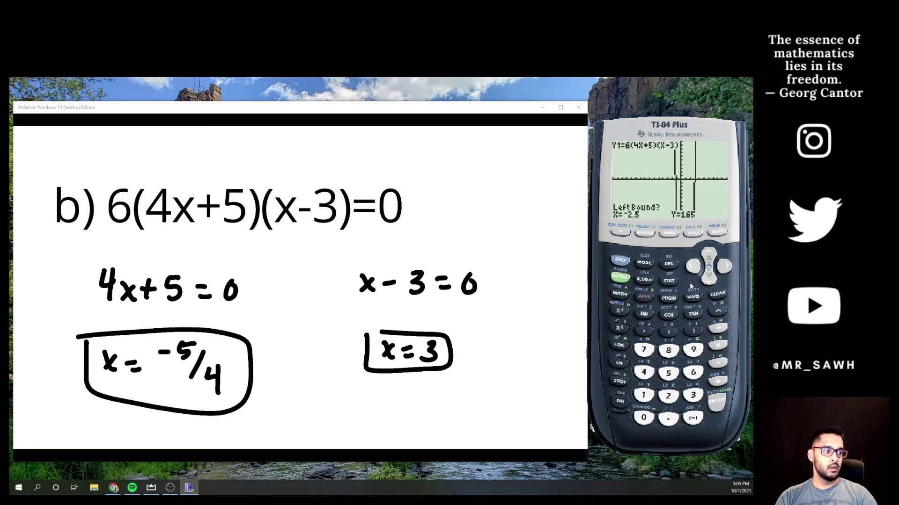
left_click(696, 269)
left_click(696, 268)
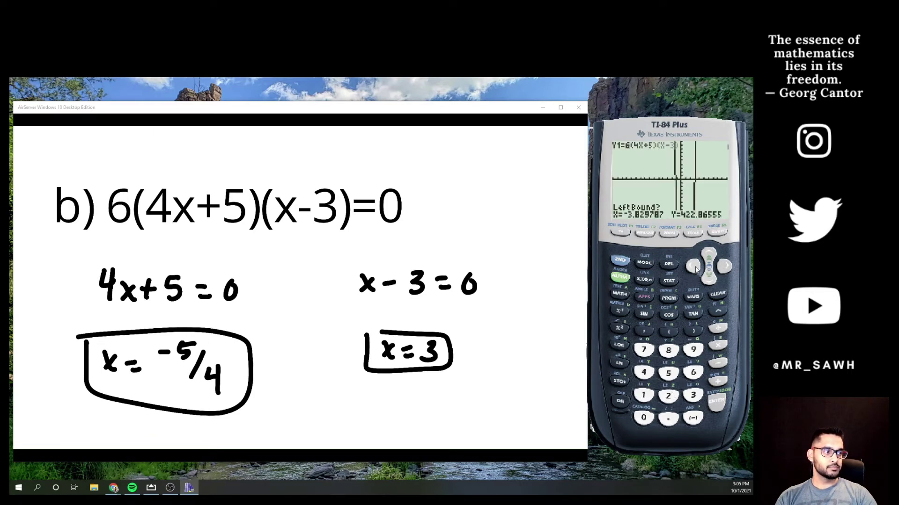